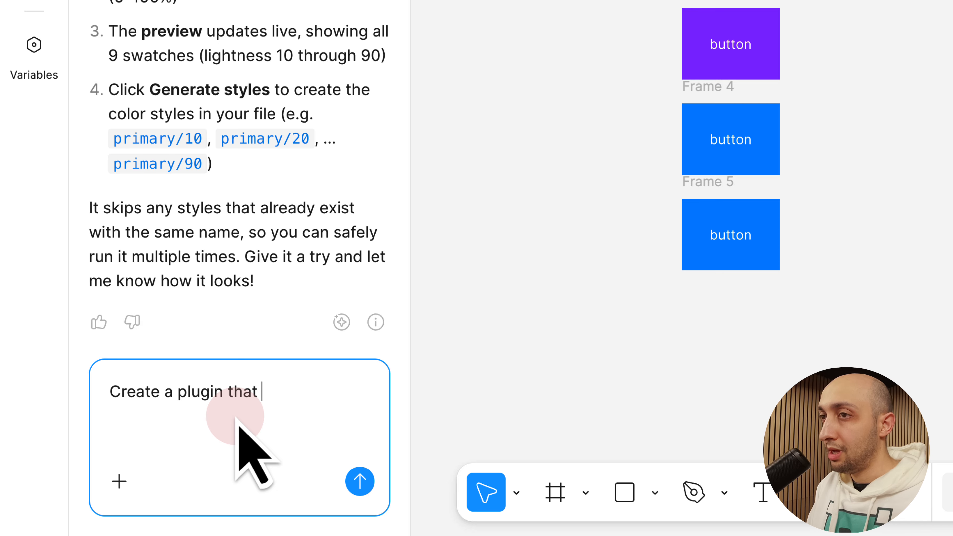
Complete the prompt's opening line with "extends this existing plugin "HSL color styles"" and leave a blank line below it
text(extends this existing plugin "HSL color styles")
drag(224, 415, 361, 432)
click(366, 421)
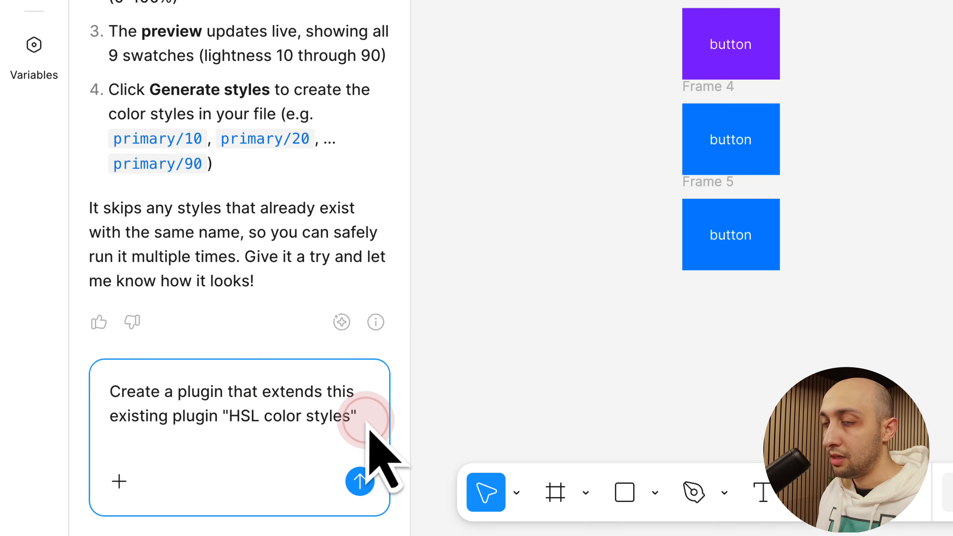
key(shift+Return)
key(shift+Return)
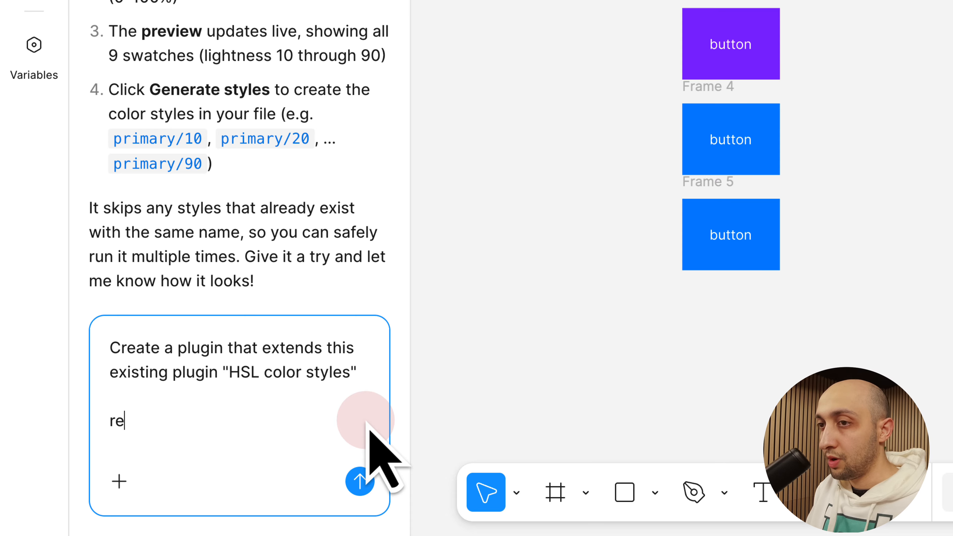
Add "requirements:" with point 1, a brand new plugin separate from "HSL color styles", and point 2, same functionality but updating existing color styles
text(requirements:)
key(shift+Return)
key(shift+Return)
text(1:)
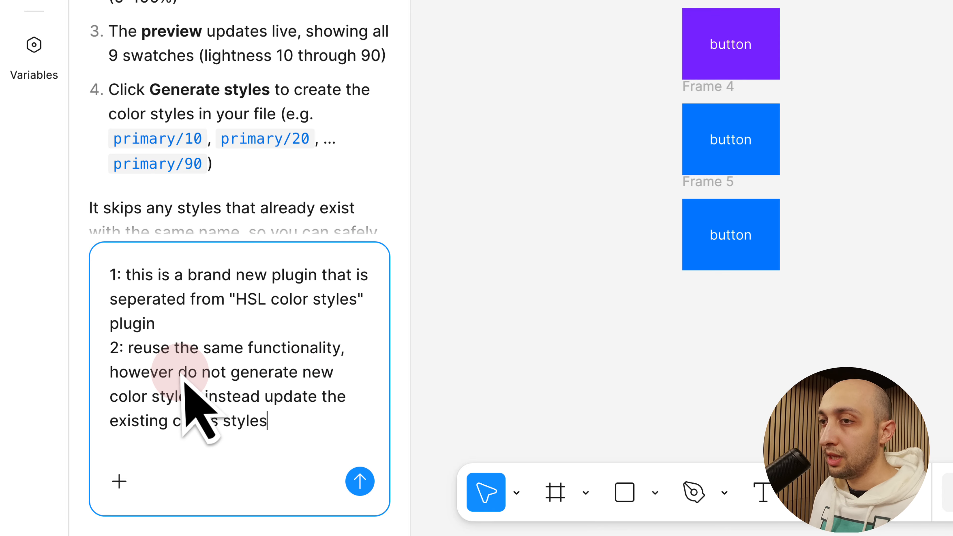
drag(181, 375, 193, 403)
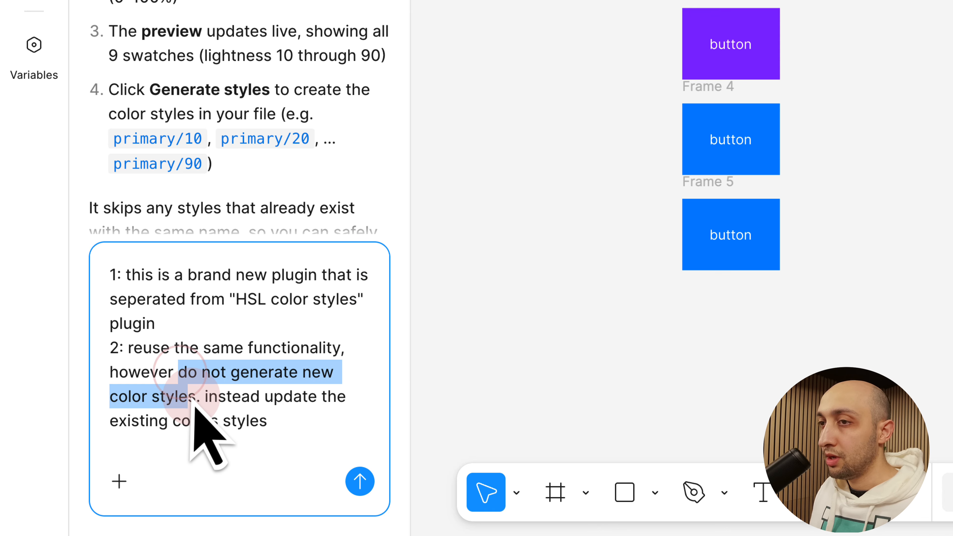
click(265, 417)
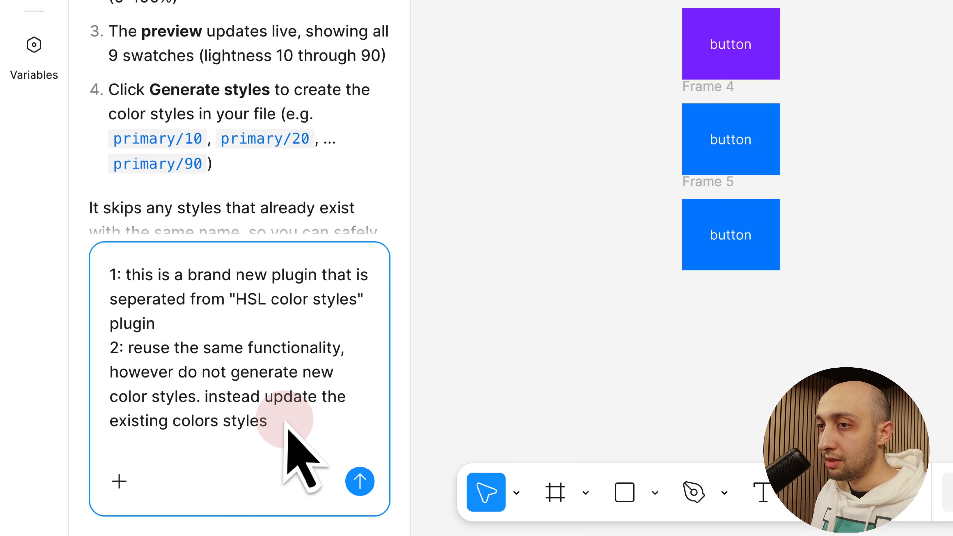
Add requirement 3: only change the Hue and Saturation, and the existing colors styles get the update in bulk automatically
key(shift+Return)
text(3:)
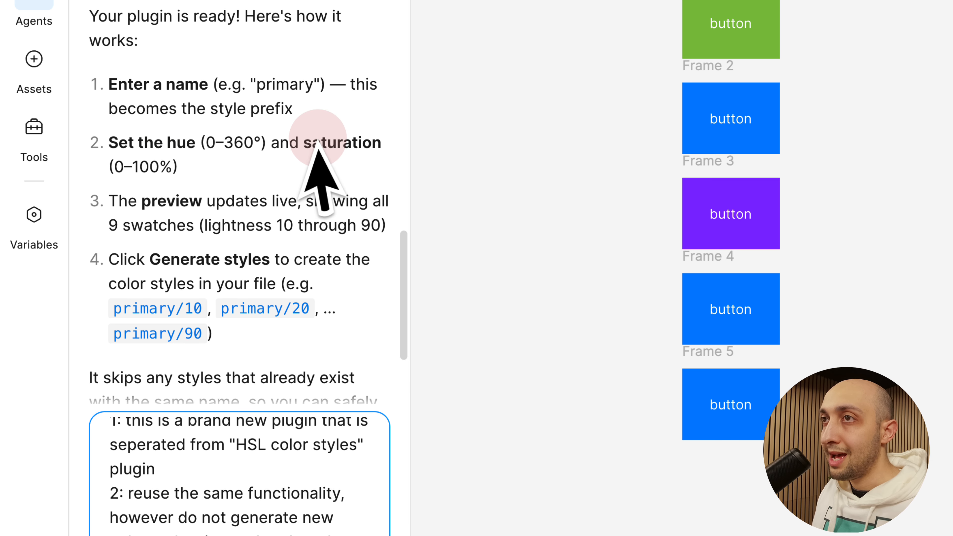
drag(313, 143, 251, 173)
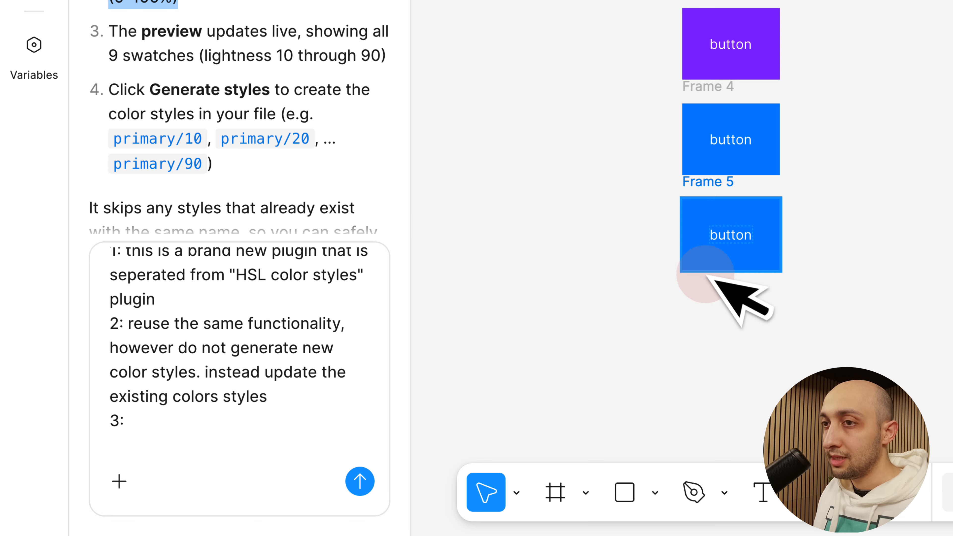
click(182, 428)
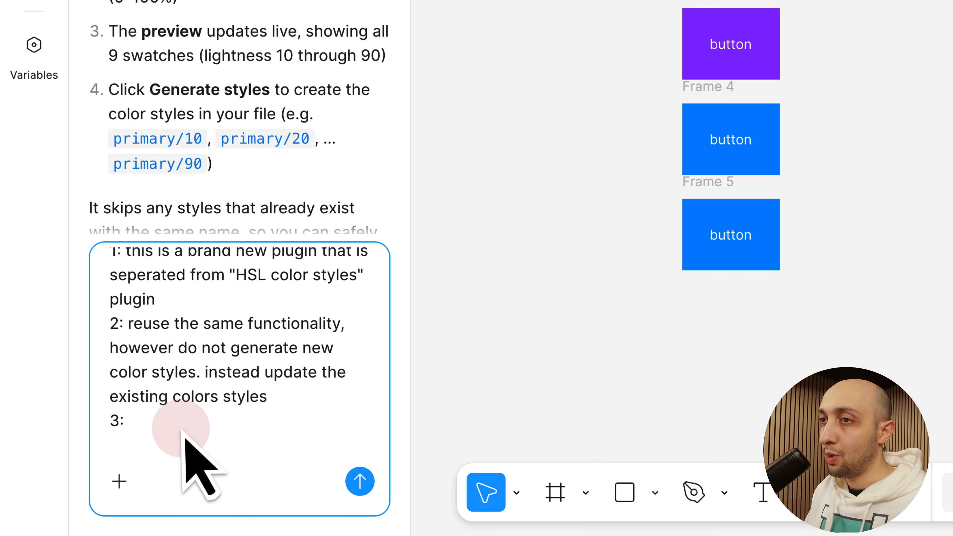
text(we only want to change the Hue and Saturation and the existing colors styles get the update in bulk automatically)
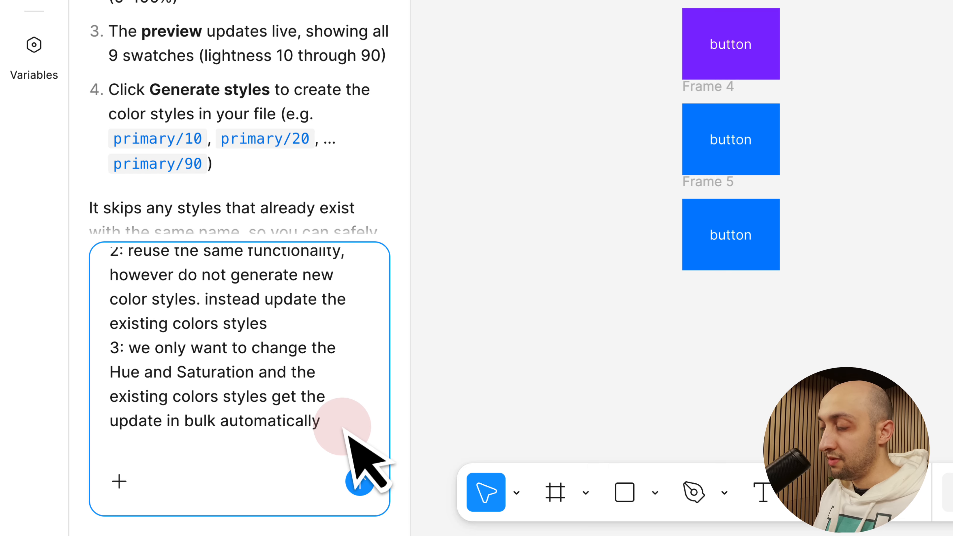
Add requirement 4: "we also want to bulk update the description of the color styles as well."
key(shift+Return)
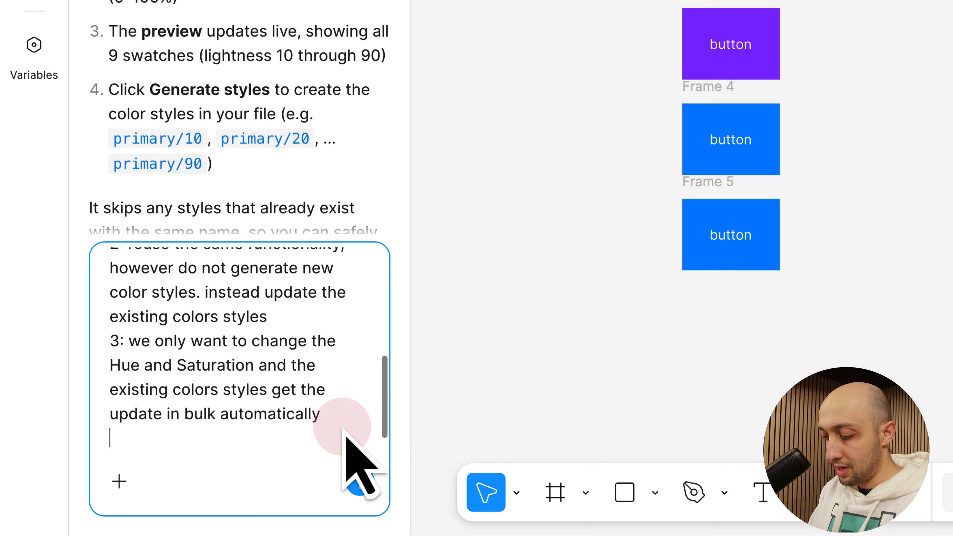
text(4:)
text(we also want to bulk update the description of the color styles as well.)
drag(203, 420, 138, 371)
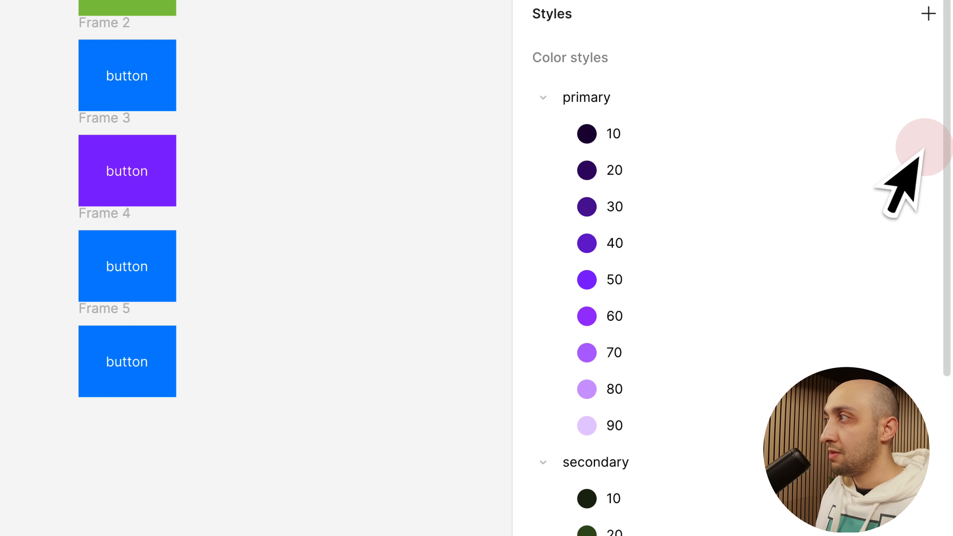
Check the primary 10 style's description field, and extend requirement 4 with replacing any already existing description with a brand new one
click(925, 144)
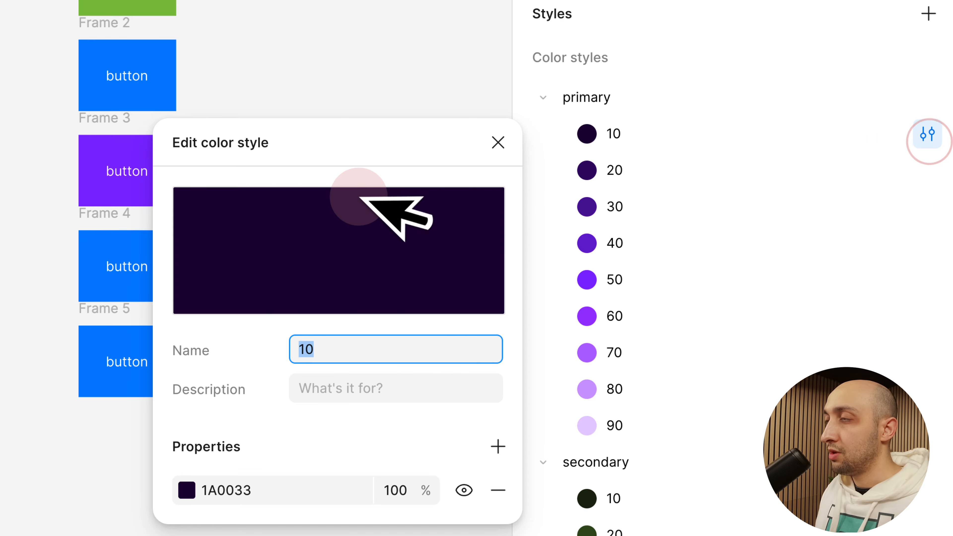
click(366, 389)
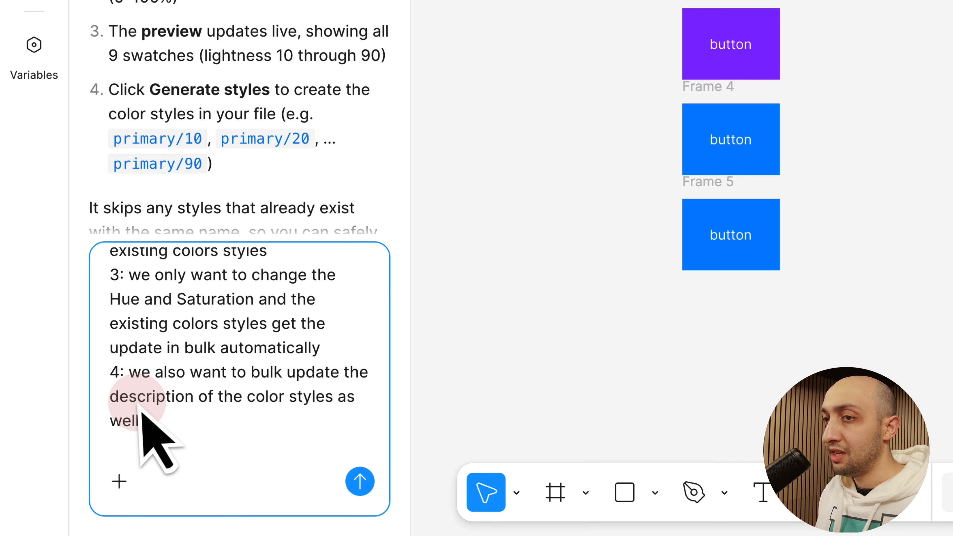
click(140, 402)
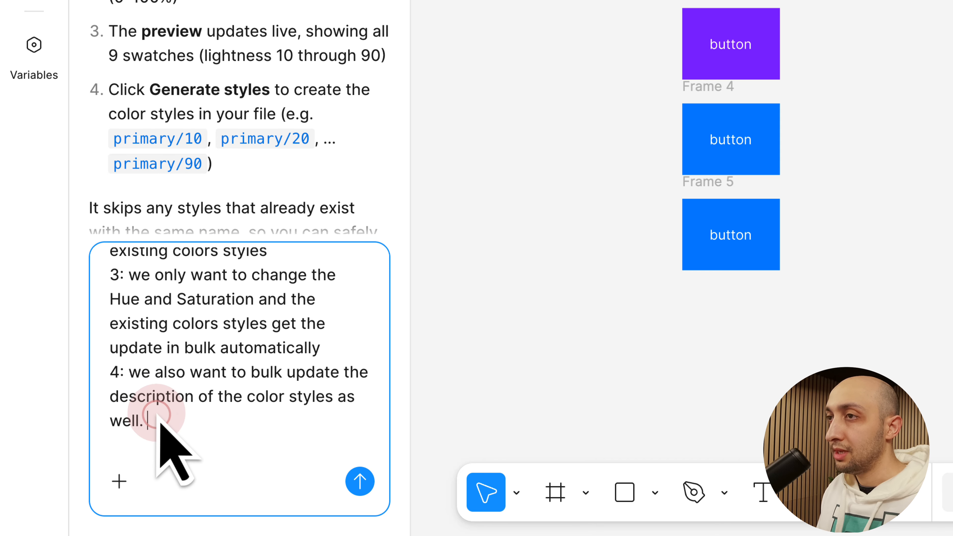
text(if the description already exisits, replace it with brand new description)
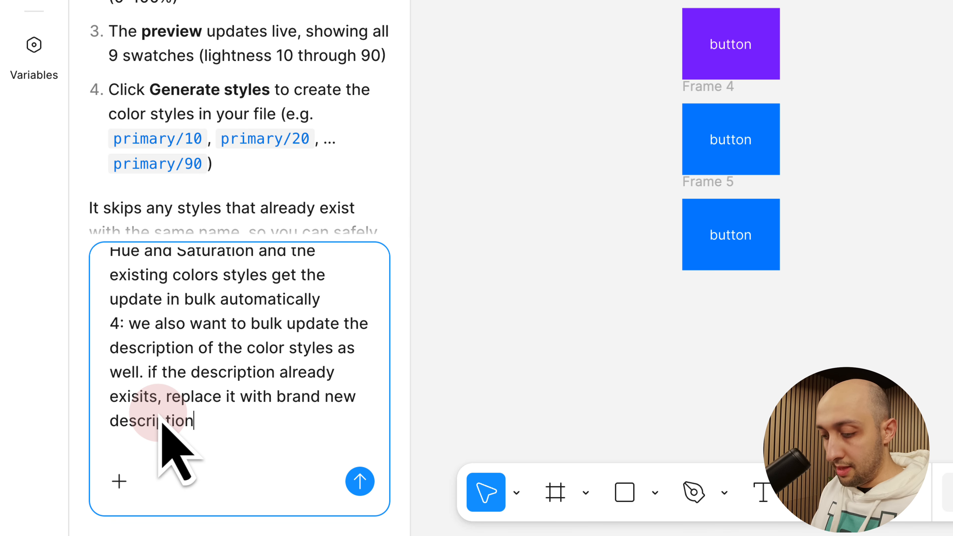
Add requirement 5, "HSL color styles" generates colors and the brand new plugin updates the generated colors, and submit the prompt
key(Return)
text(5:)
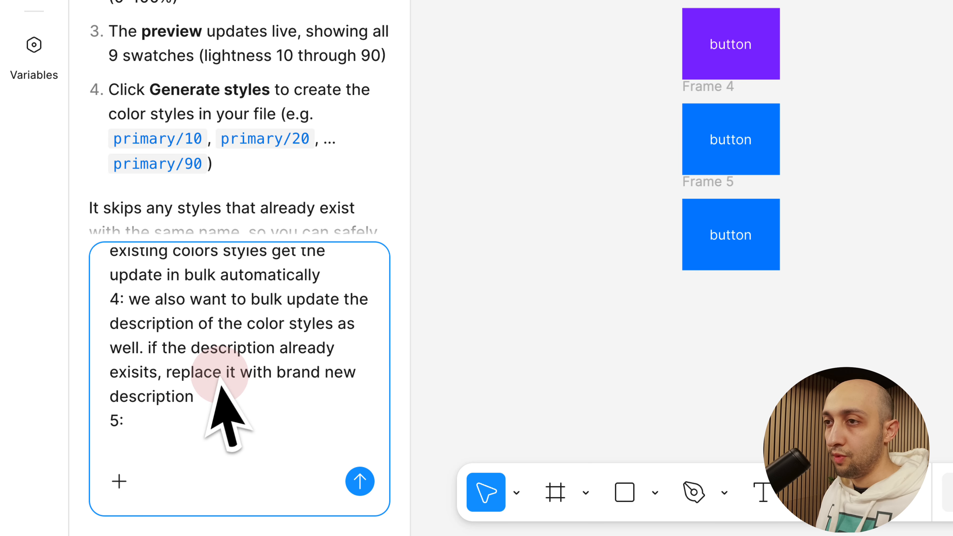
scroll(230, 400, up, 10)
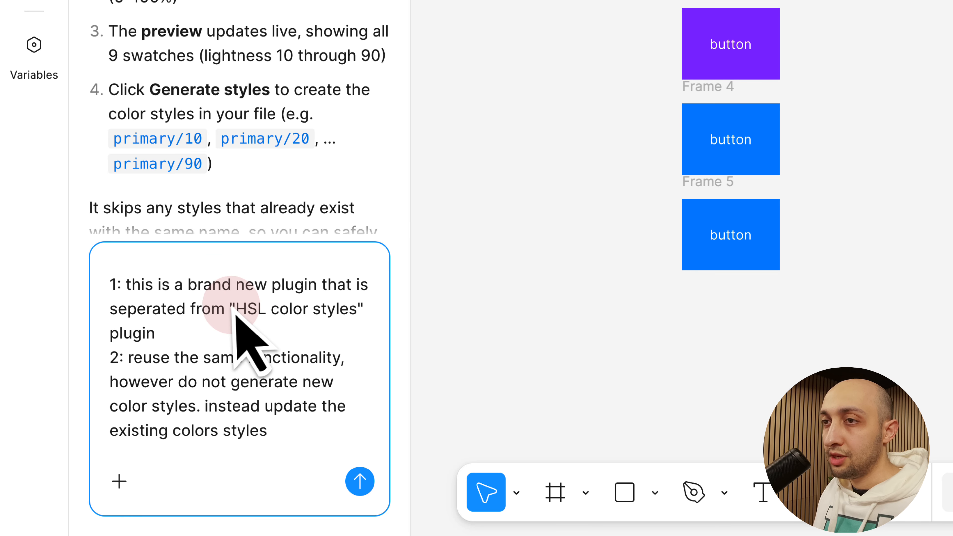
drag(231, 310, 264, 324)
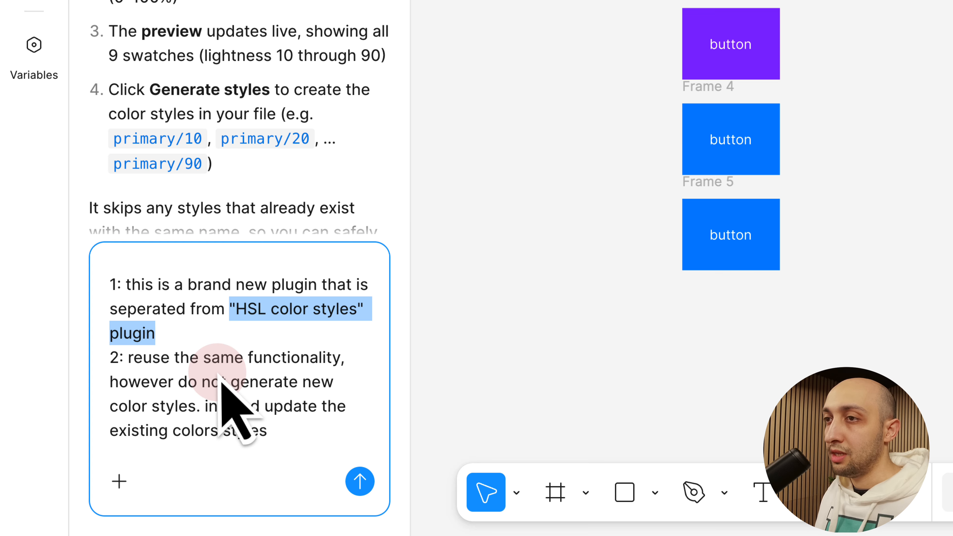
click(221, 380)
scroll(224, 383, down, 5)
click(167, 423)
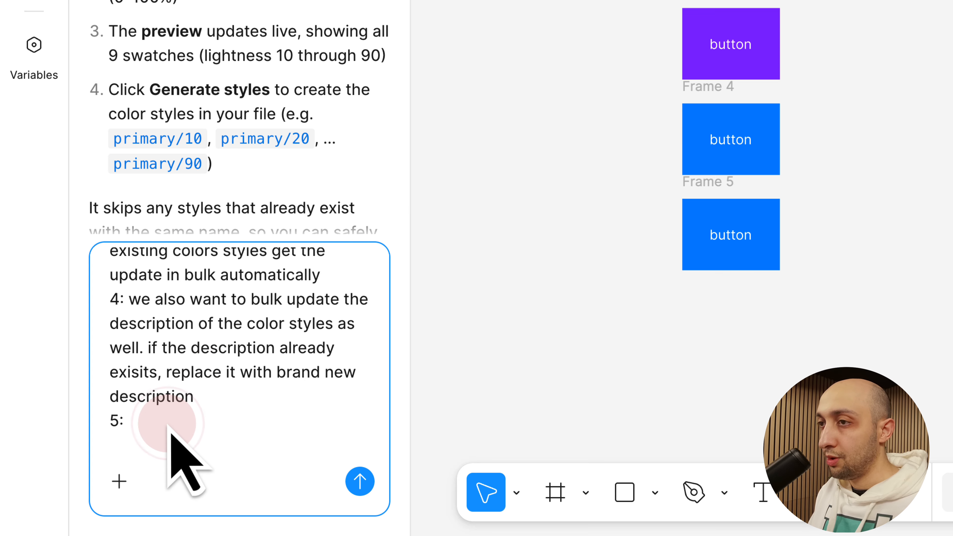
text("HSL color styles" plugin is responsible for generating colors, this brand new plugin will be responsible for updating the generated colors)
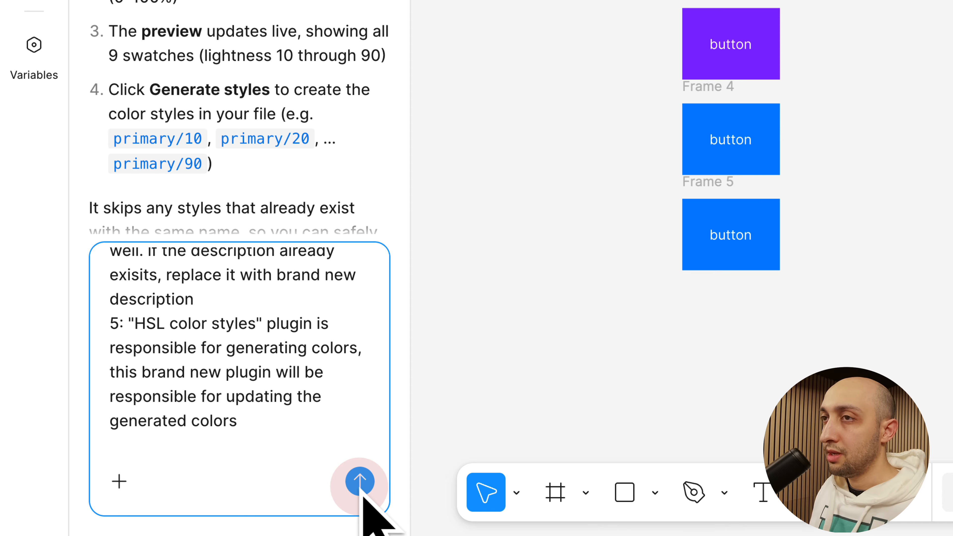
click(360, 484)
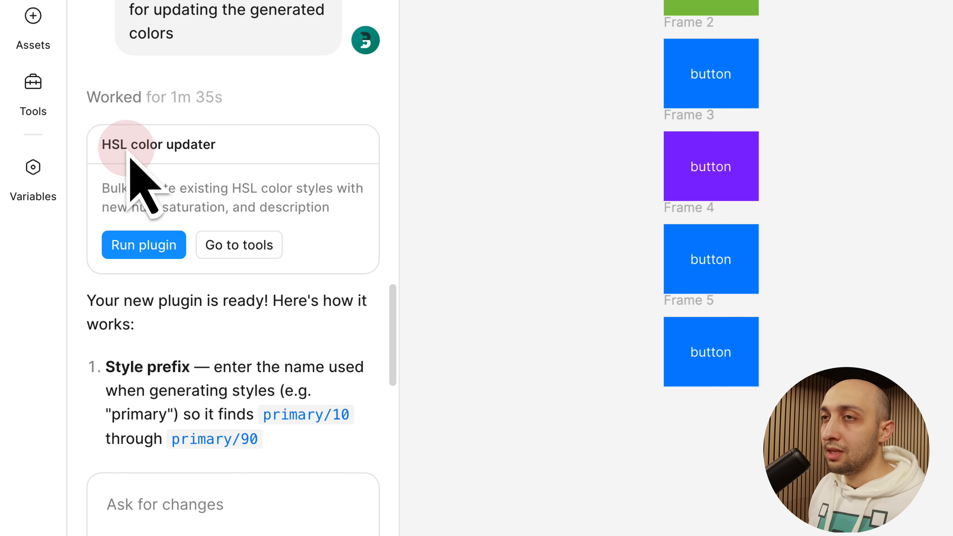
Skim the agent's reply about the new plugin, return to the chat list and reopen the "Generate Color Styles" chat
scroll(199, 301, down, 10)
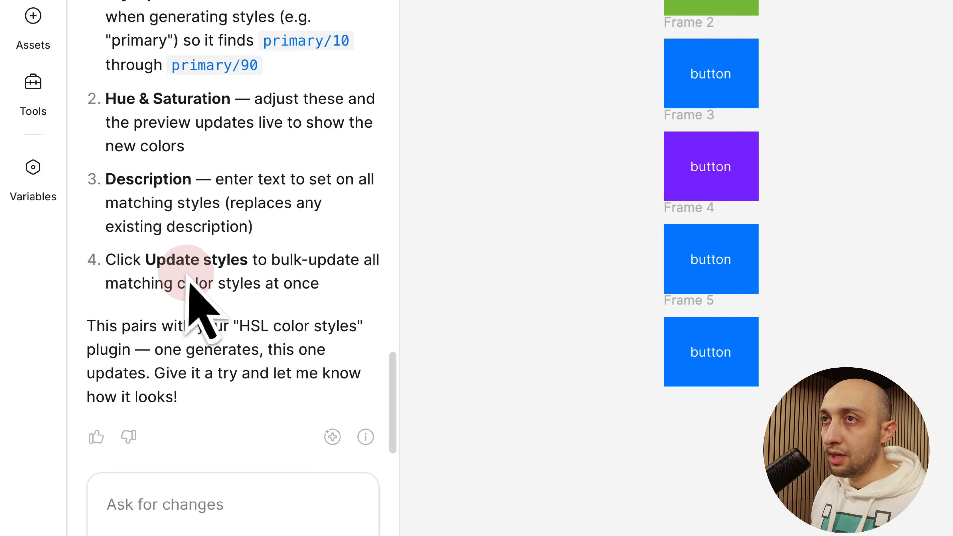
mouse_move(330, 436)
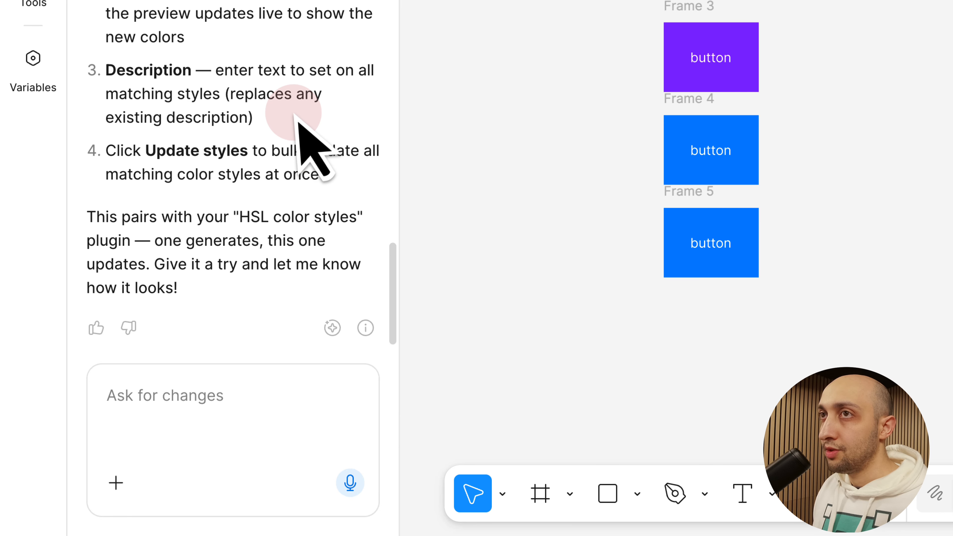
click(94, 30)
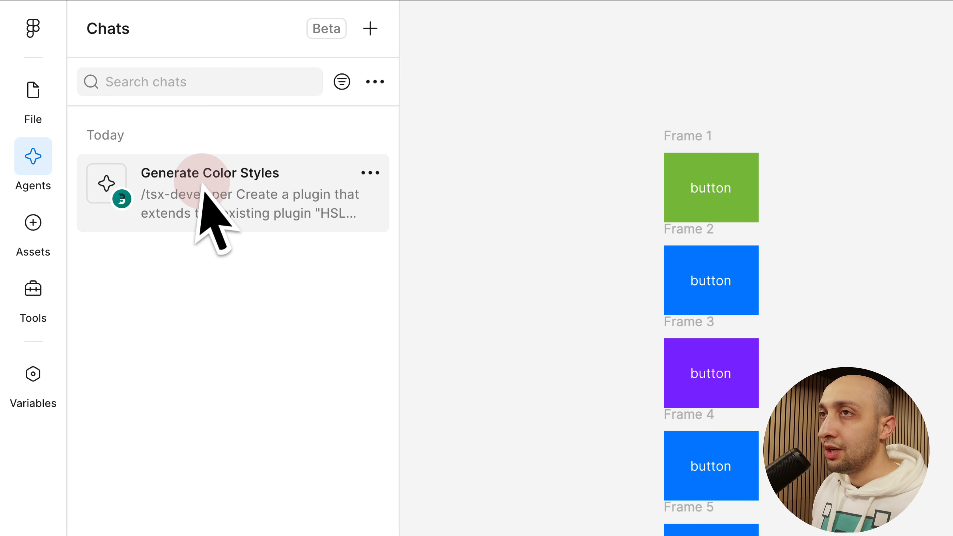
click(219, 212)
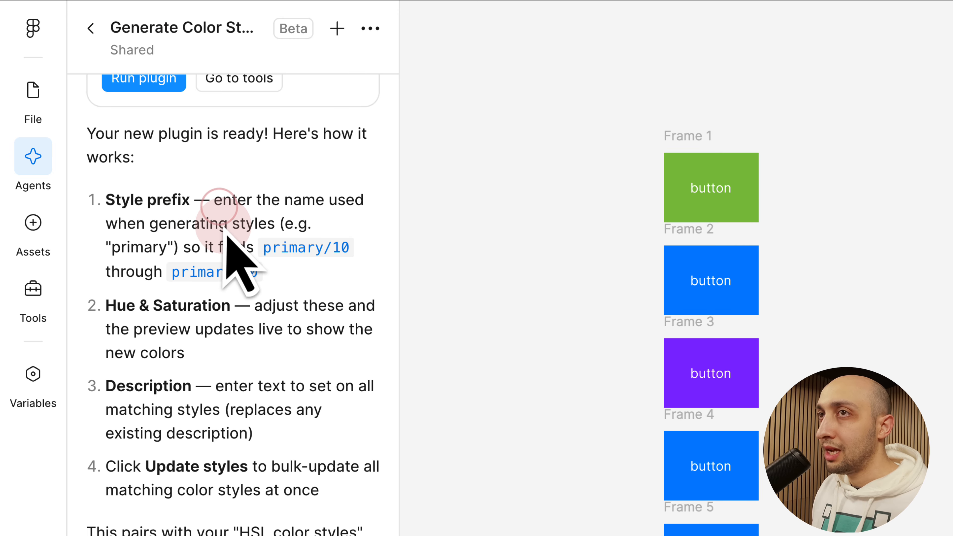
Review the reply's instructions on hue and saturation, description and updating styles, comparing them with the file's primary color styles
click(239, 348)
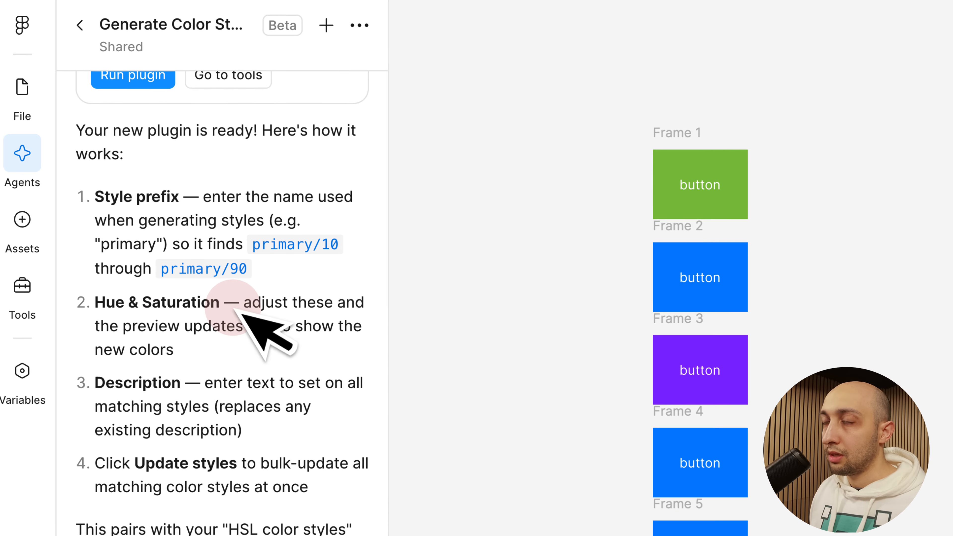
drag(252, 436, 99, 391)
click(237, 218)
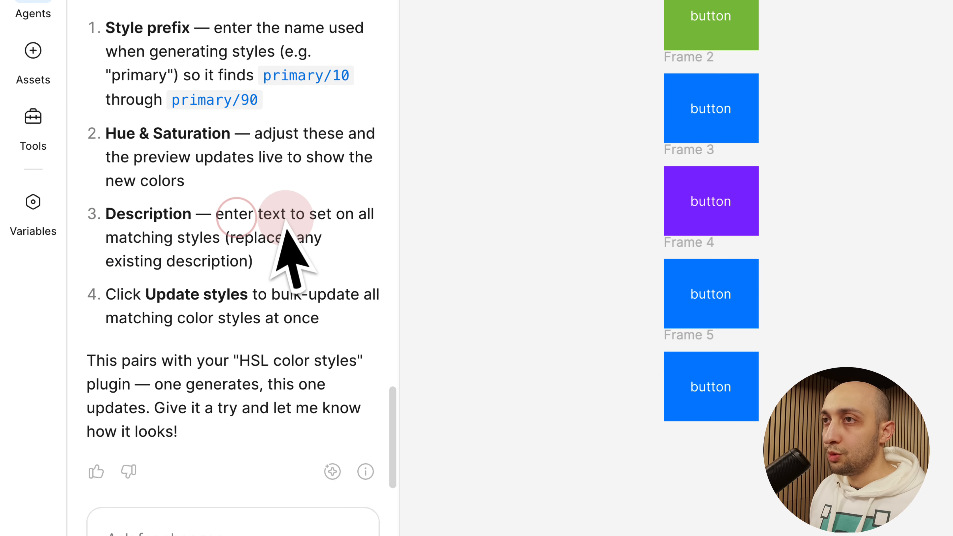
drag(284, 214, 305, 260)
click(307, 263)
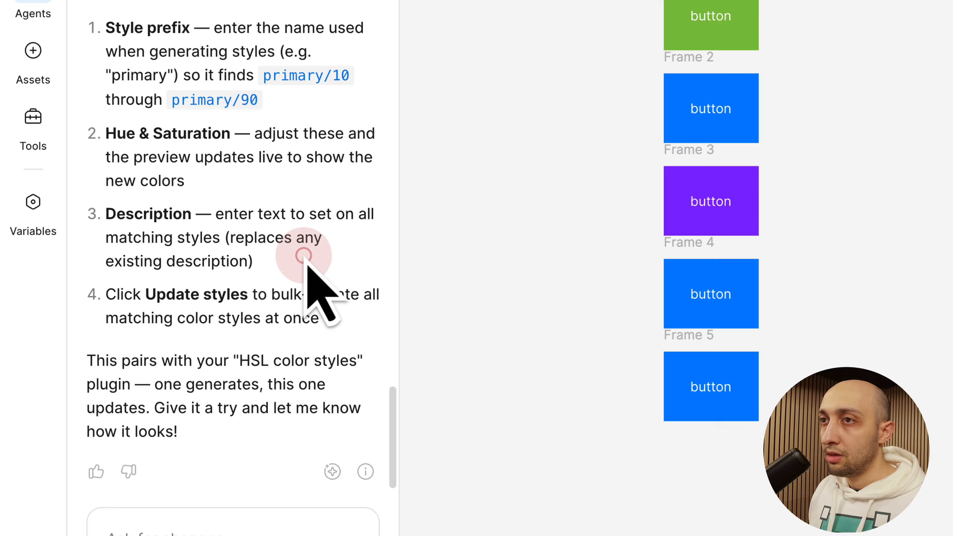
drag(176, 297, 302, 304)
click(315, 159)
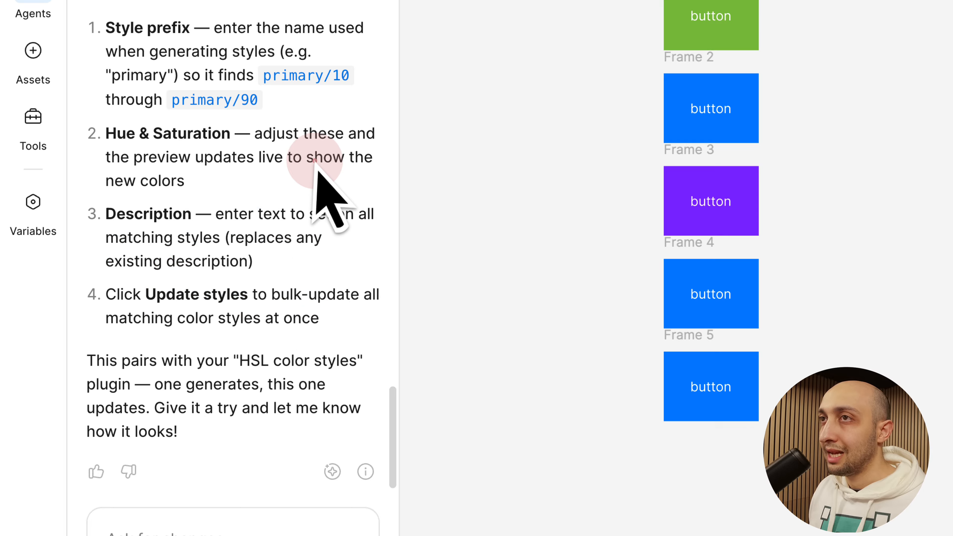
scroll(266, 213, up, 5)
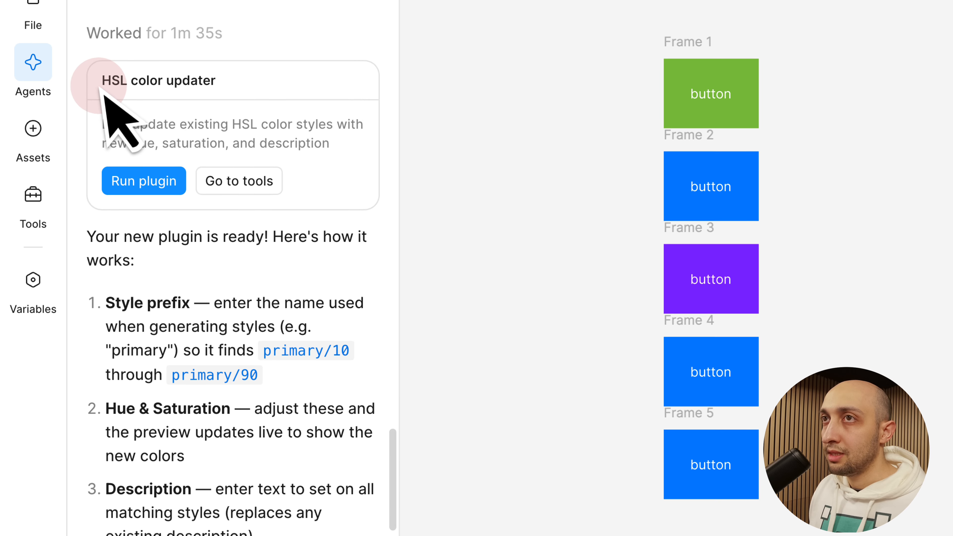
Run the HSL color updater plugin and update the primary styles with the description "blue" and a hue of 210°
click(152, 203)
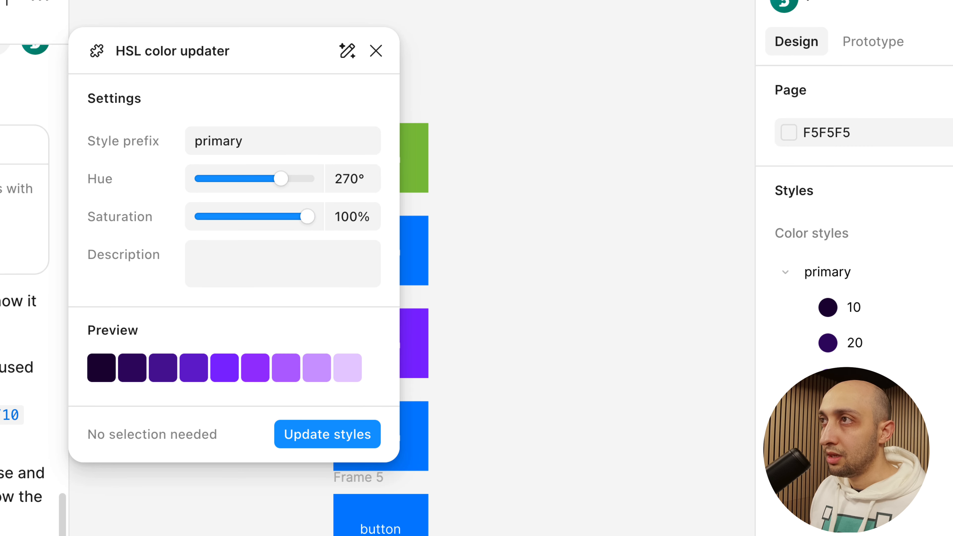
drag(225, 57, 61, 77)
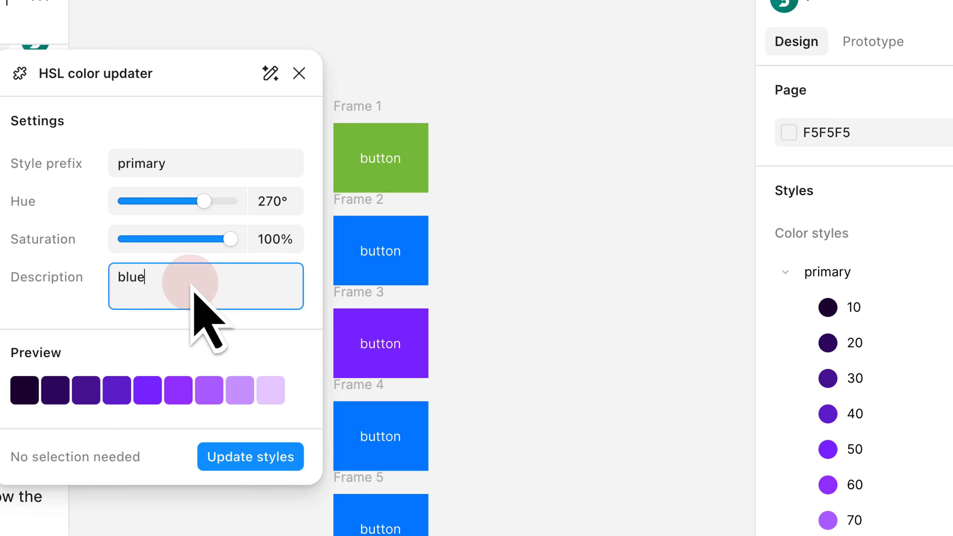
click(264, 203)
text(210)
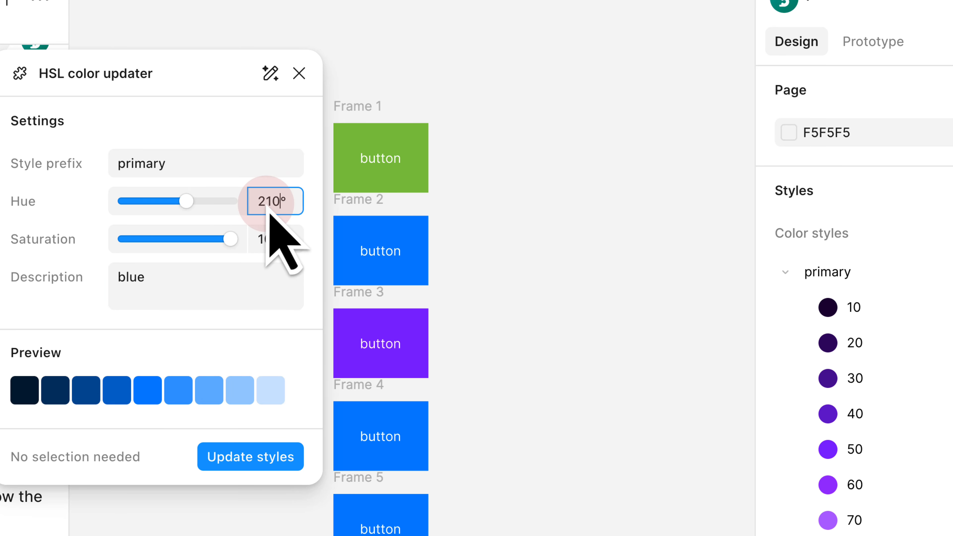
click(278, 459)
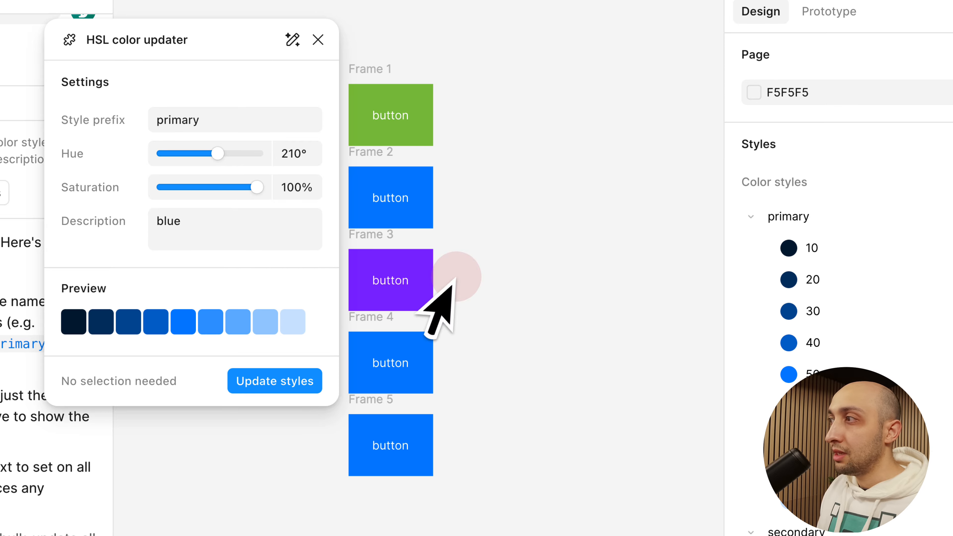
scroll(790, 338, down, 3)
scroll(798, 311, down, 5)
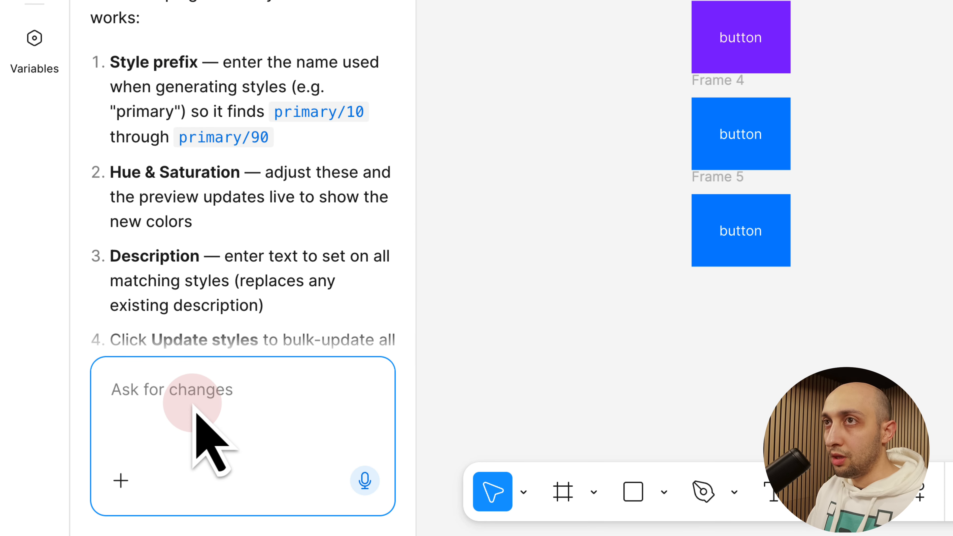
Start a follow-up prompt that references the HSL color updater plugin and reports that only the primary colors are fetched when it runs
text(/hs)
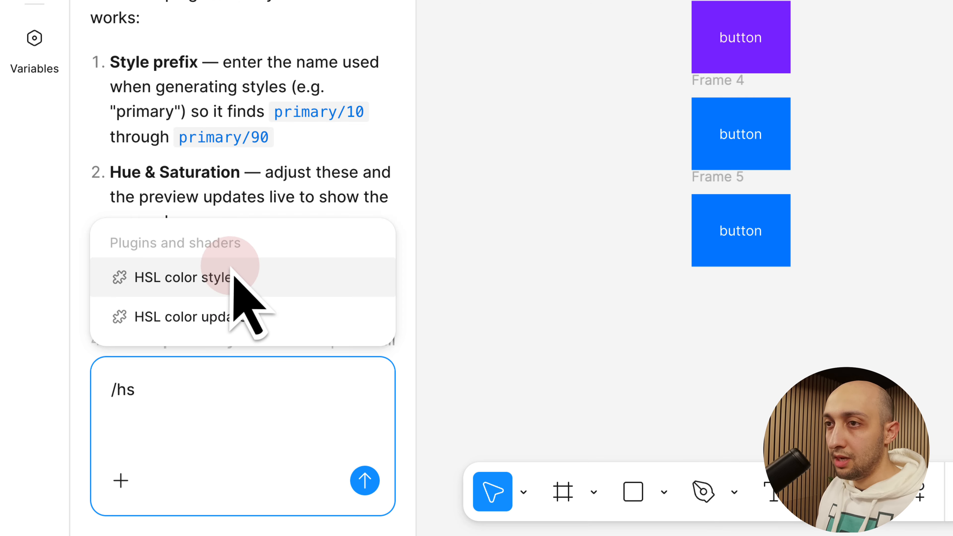
click(264, 318)
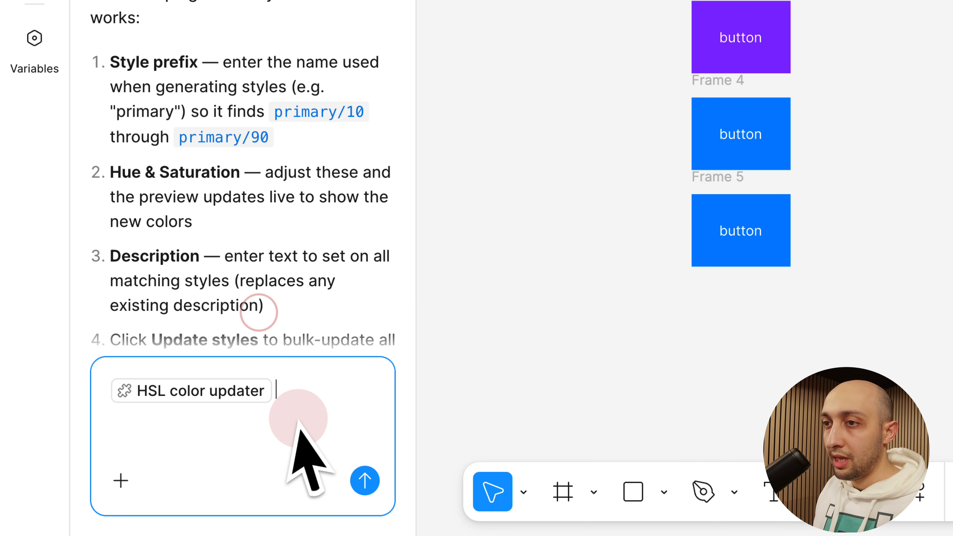
text(when I run the plugin, only the primary colors is fetched.)
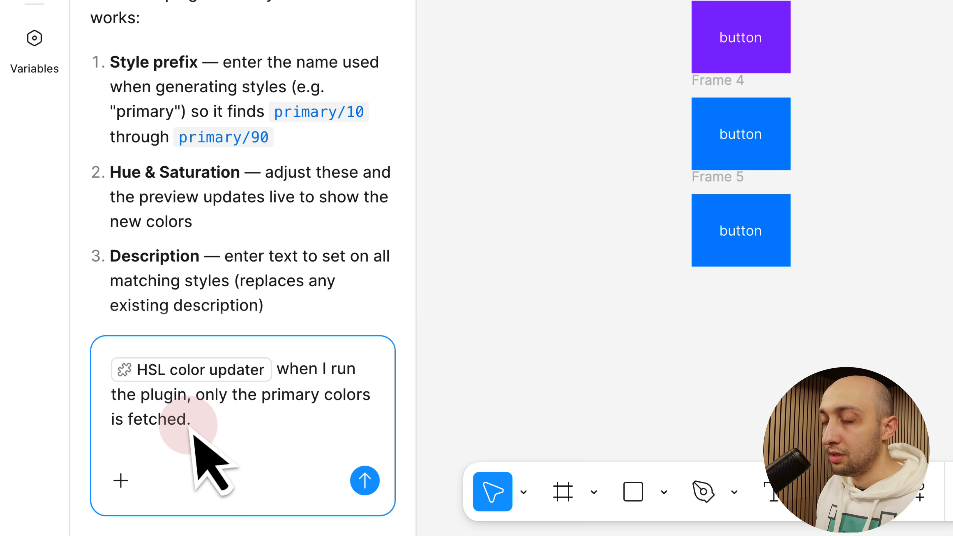
key(shift+Return)
key(shift+Return)
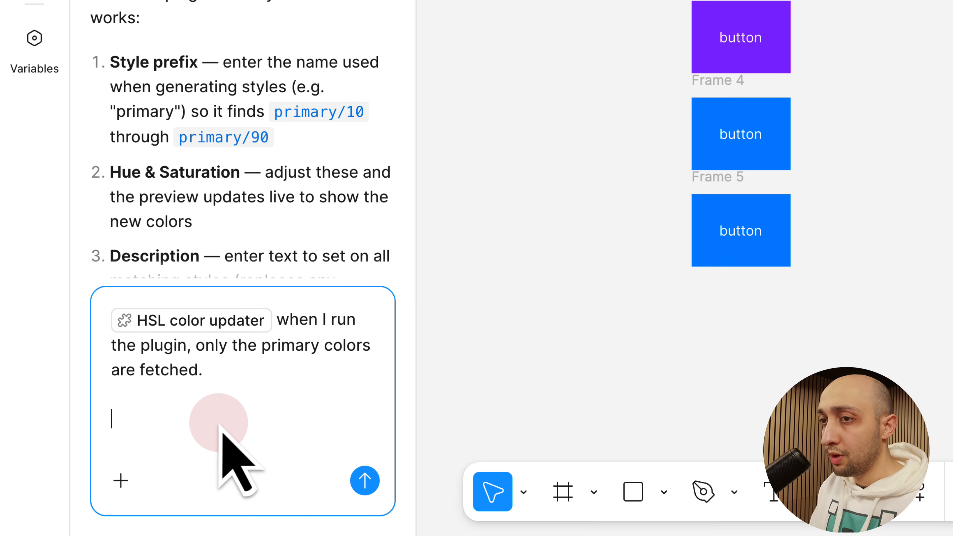
Add a "new requirements:" heading and requirement 1, fetching all the colors, for example "primary", "secondary"
text(new requirements:)
key(shift+Return)
key(shift+Return)
text(1: we all)
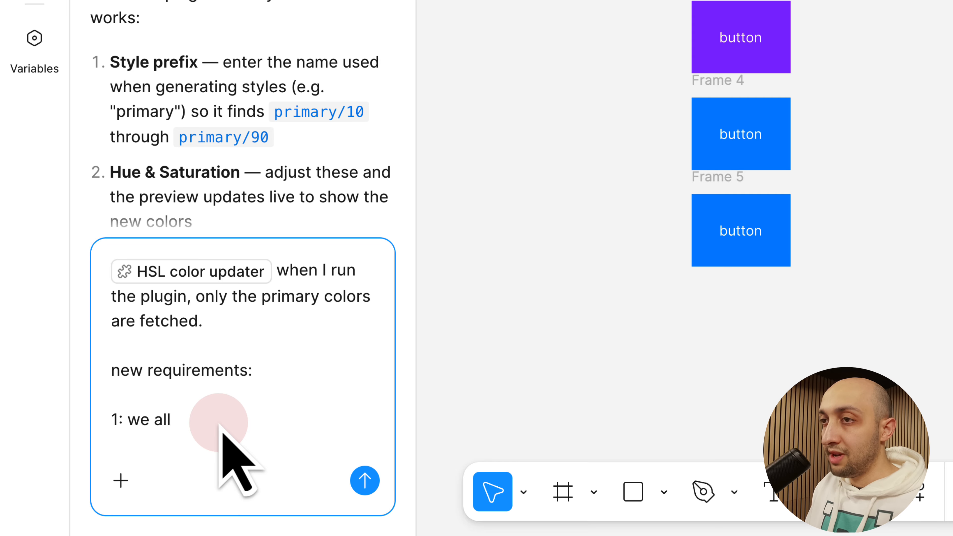
text(the colors to be fetched, for example "primary", "secondary")
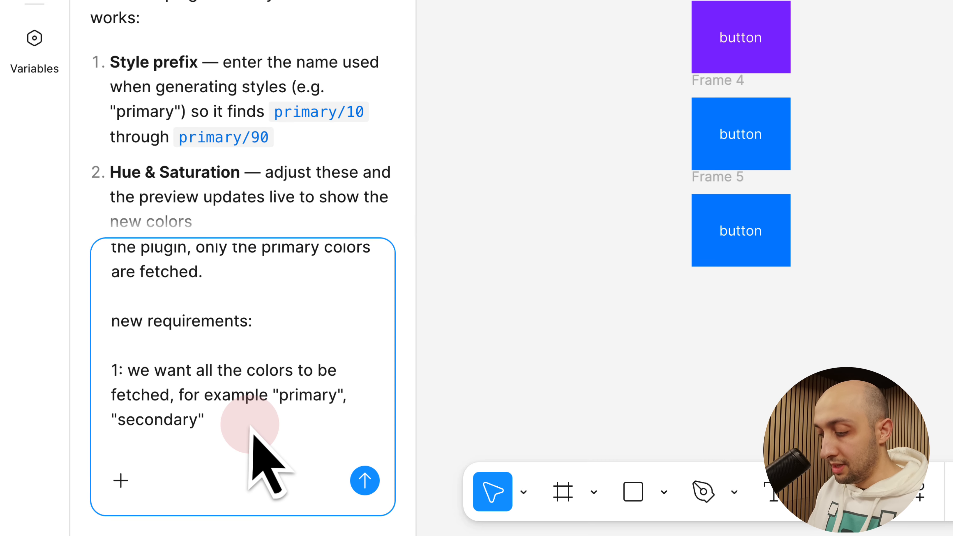
Add requirement 2, using collapsible sections for each fetched color family so bulk updating is easier, then proofread and submit the prompt
key(shift+Return)
text(2:)
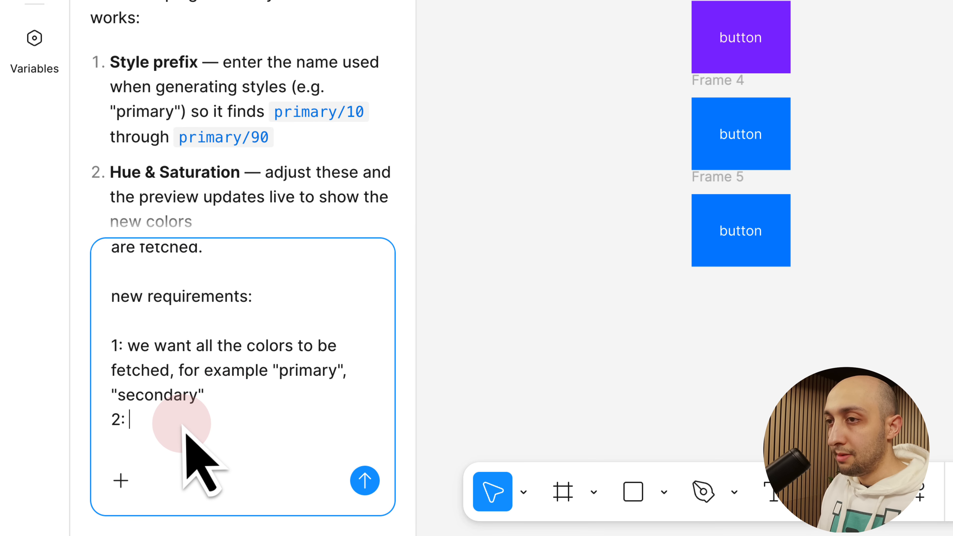
text( each time a color family is fetched, use collapsible sections to expand and collapse the colors, so it is easier to bulk update the color styles)
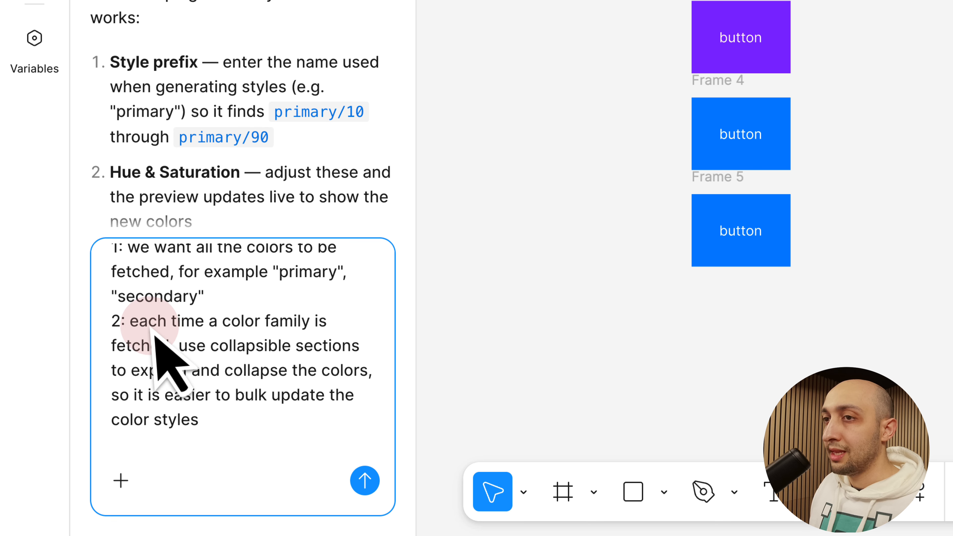
drag(128, 321, 179, 344)
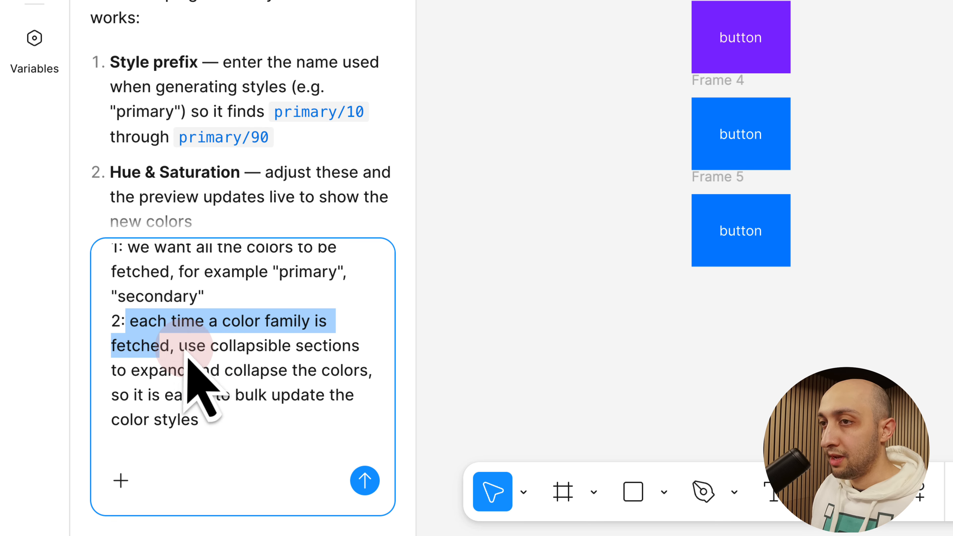
double_click(231, 353)
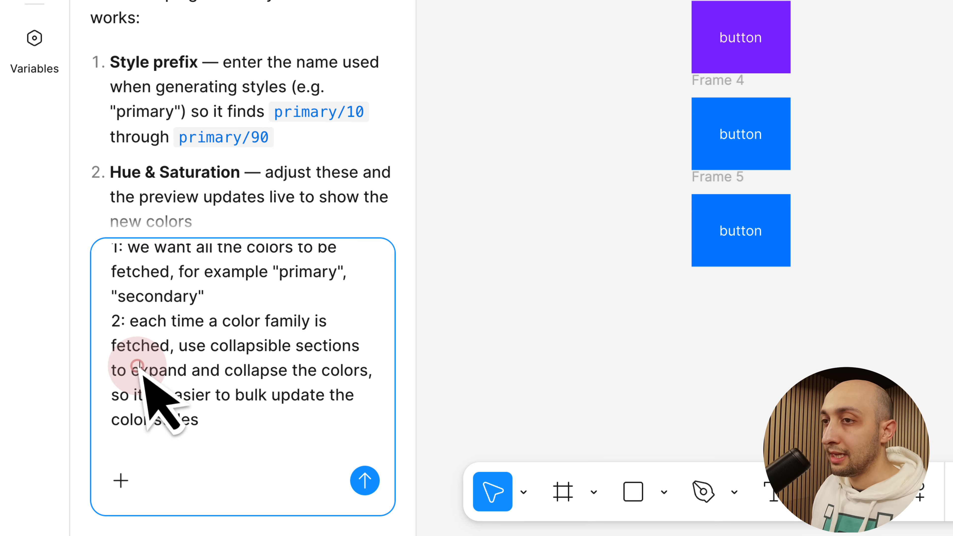
click(259, 371)
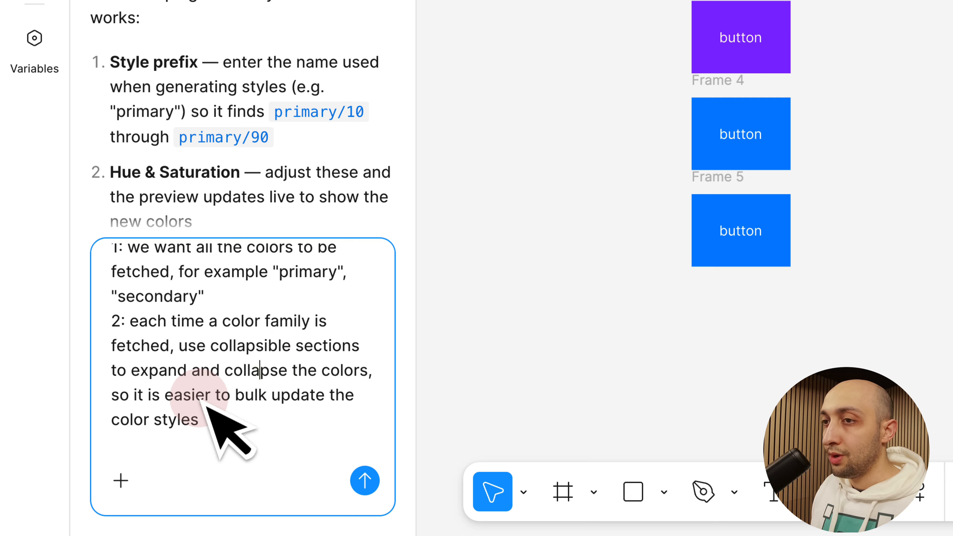
click(241, 424)
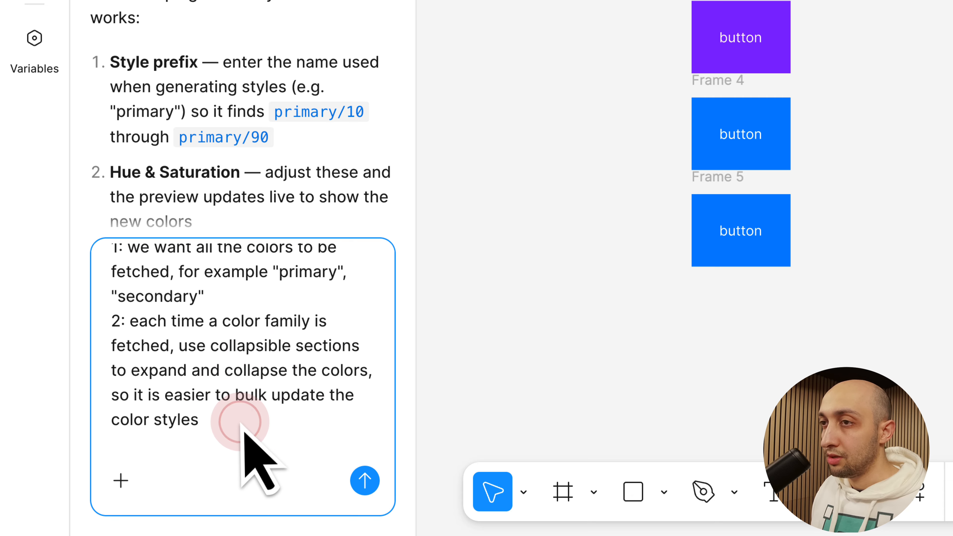
scroll(243, 433, up, 1)
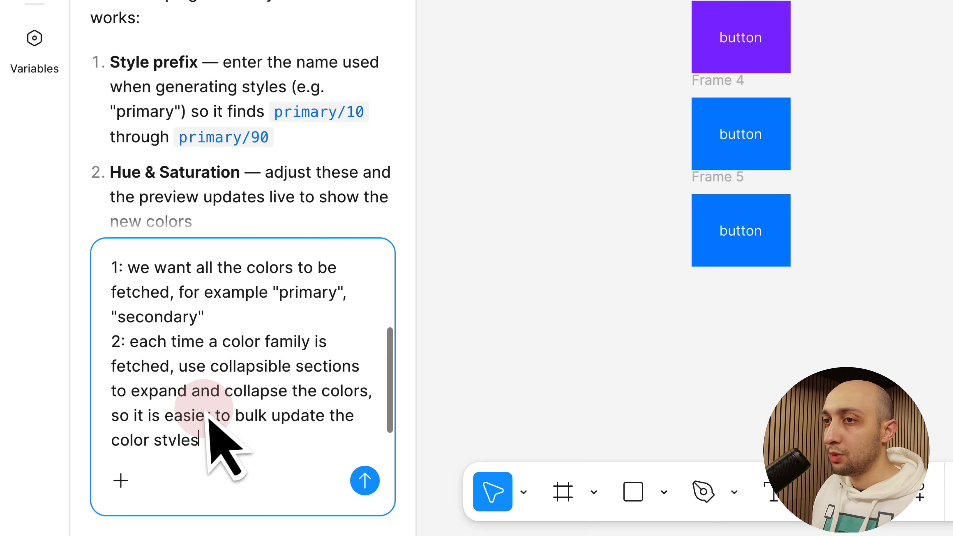
scroll(204, 301, up, 3)
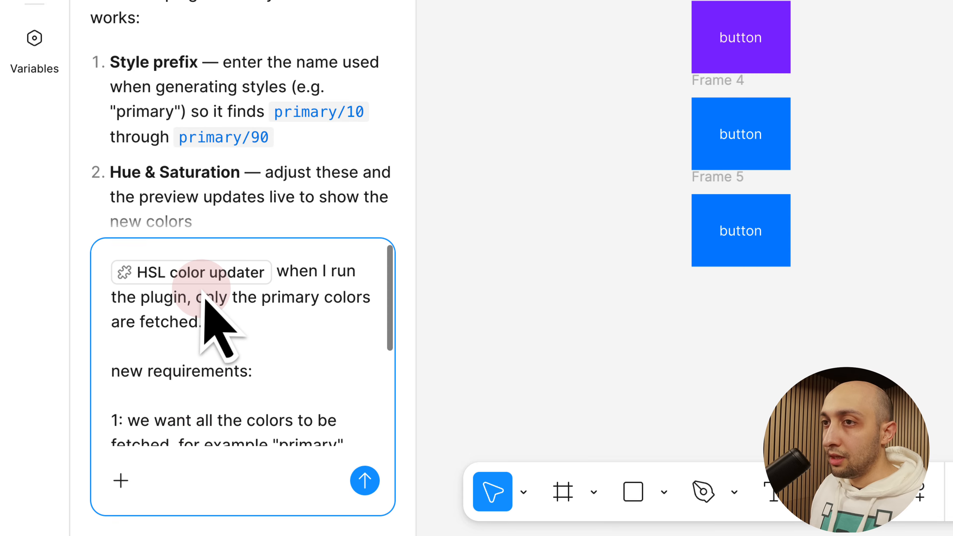
click(364, 480)
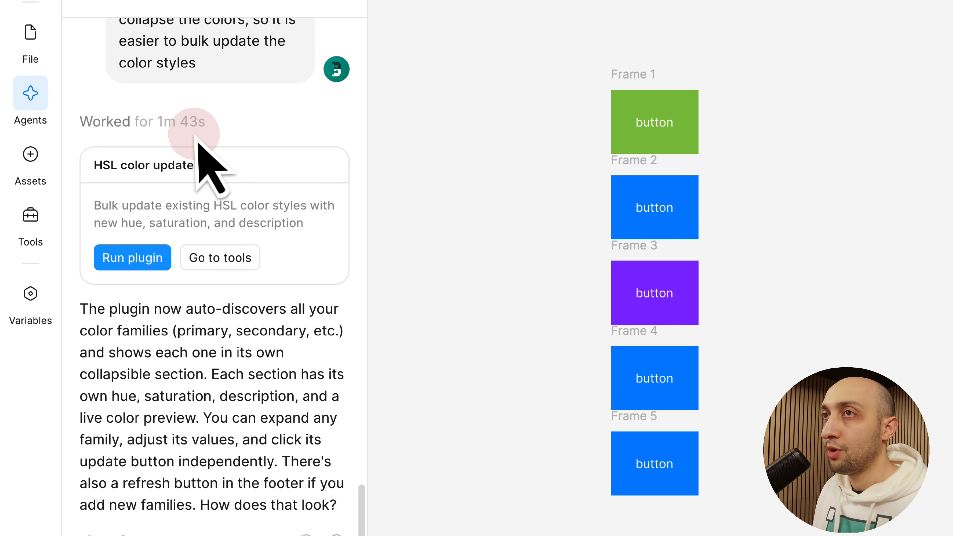
Read the agent's reply on auto-discovering color families and showing each one in its own collapsible section
mouse_move(305, 355)
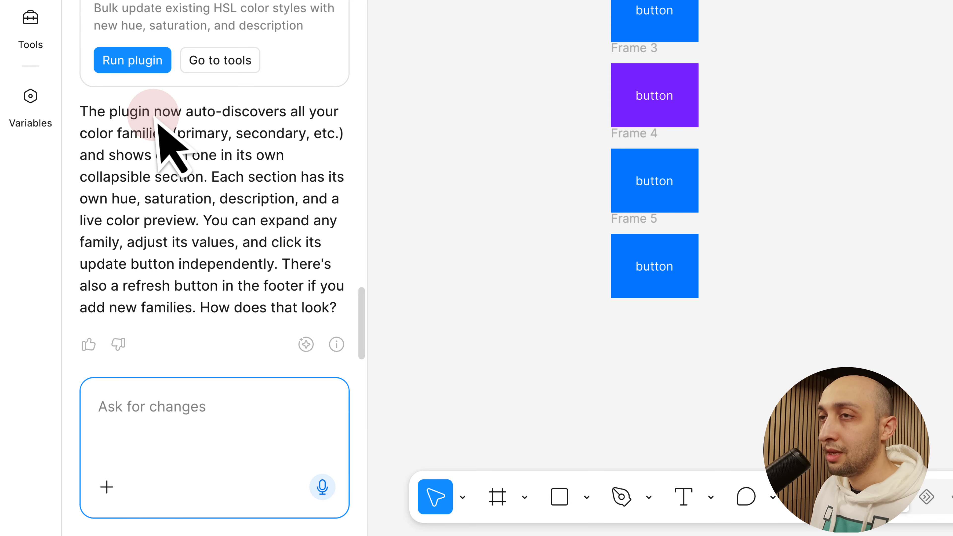
drag(97, 111, 288, 119)
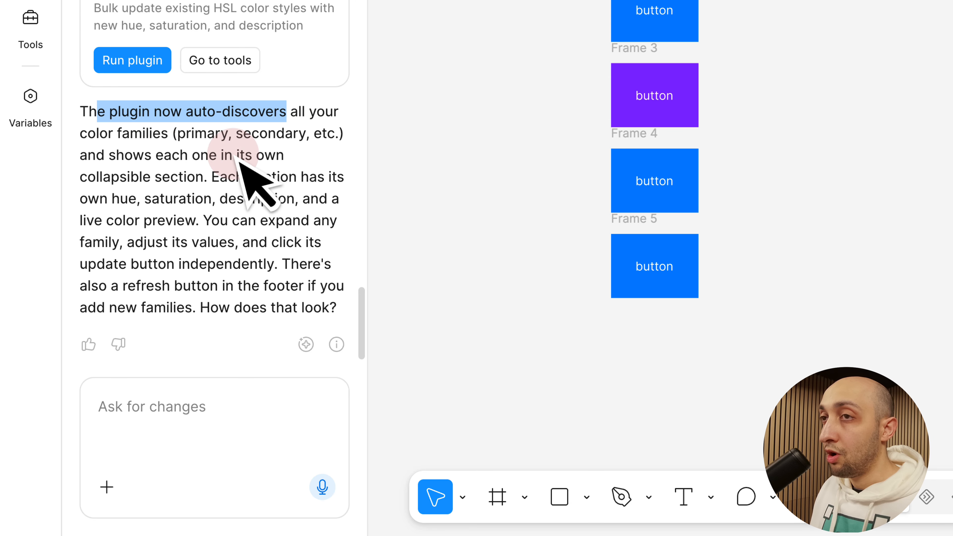
drag(133, 155, 198, 184)
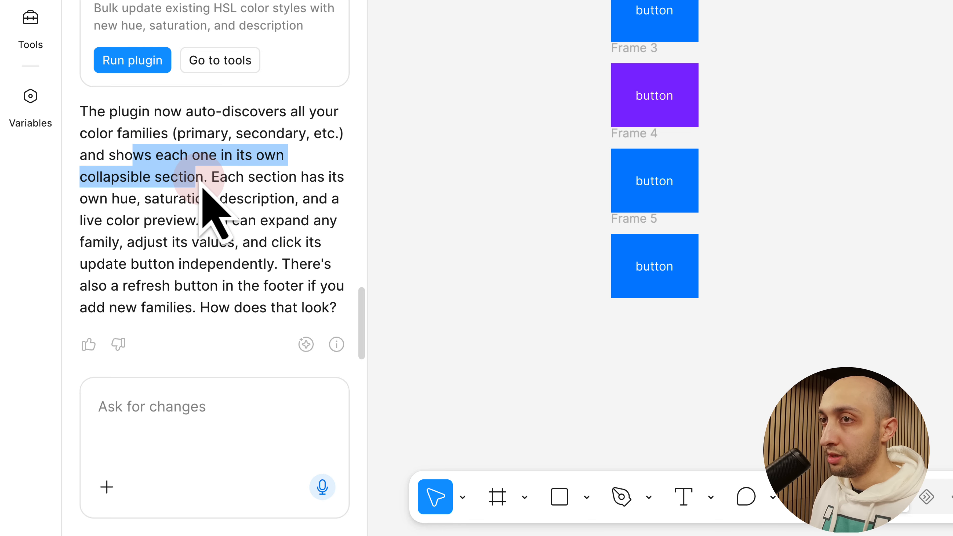
Run the revised HSL color updater plugin, move its window aside and expand the primary and secondary sections
click(132, 61)
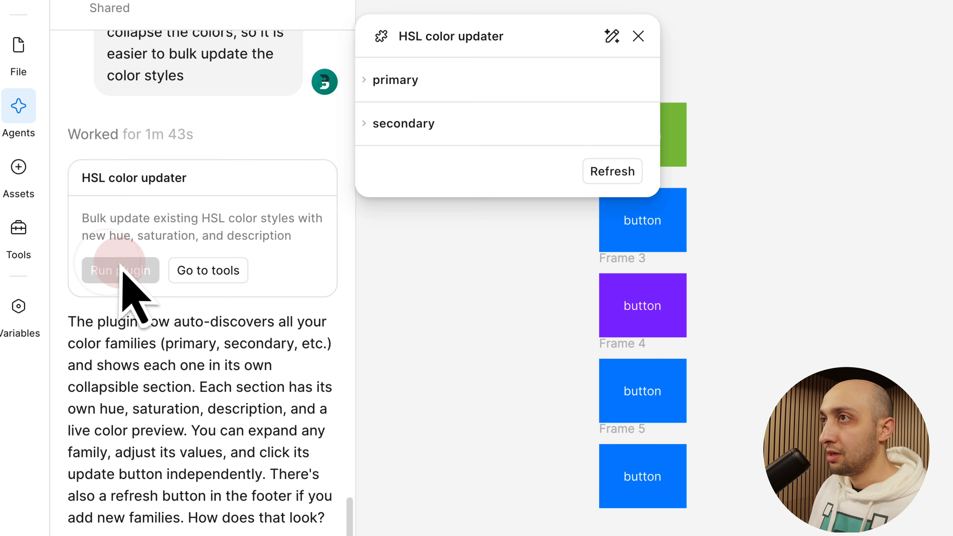
drag(528, 42, 414, 92)
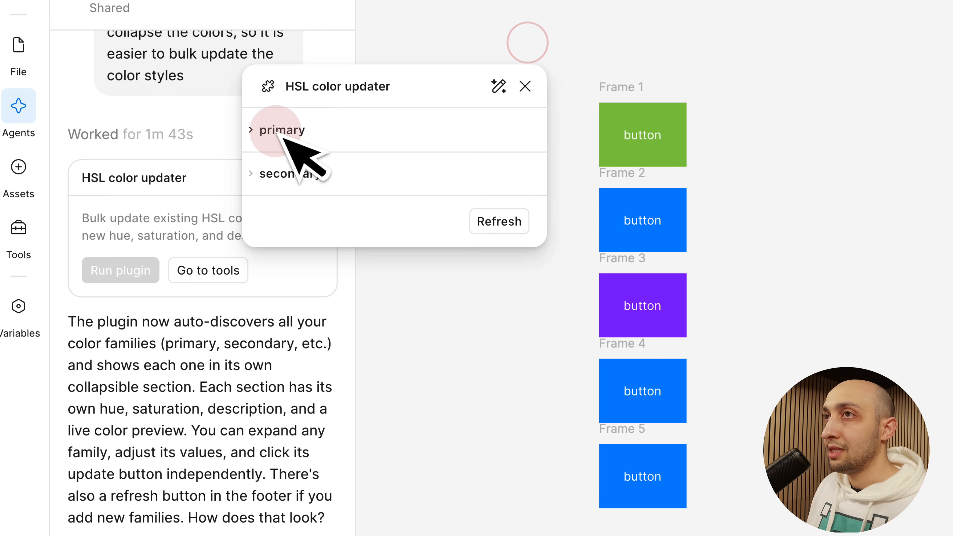
click(269, 169)
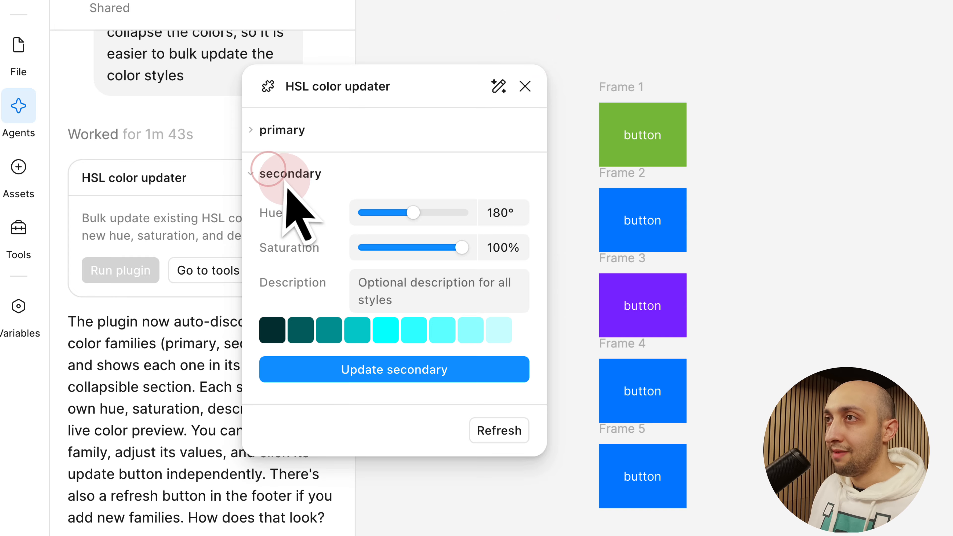
click(284, 121)
click(442, 484)
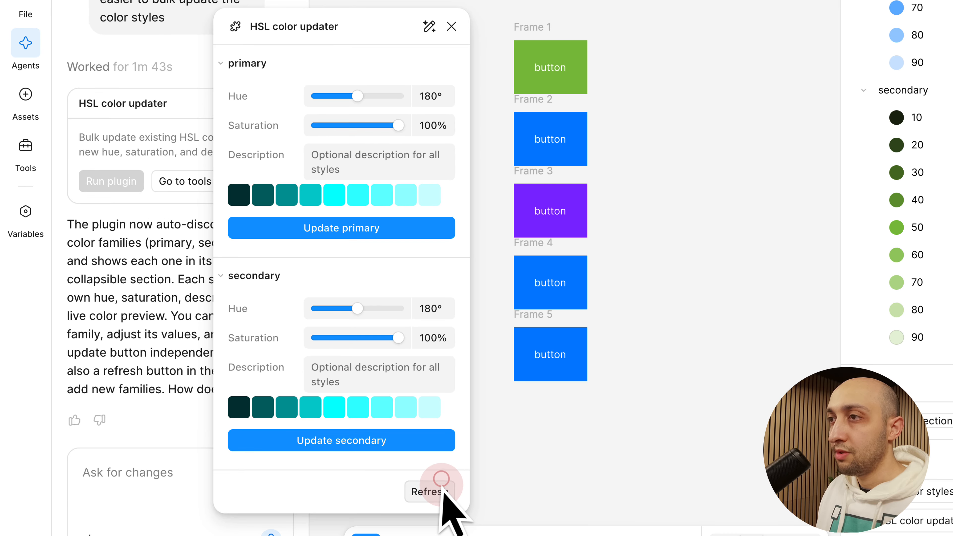
click(255, 98)
click(252, 63)
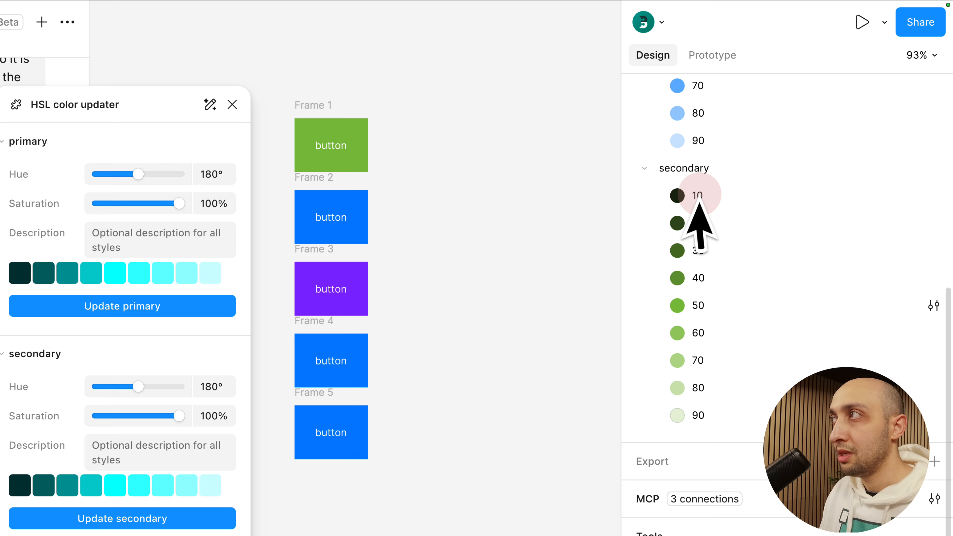
Update the primary color styles with a hue of 270° and the description "purple"
scroll(935, 107, up, 4)
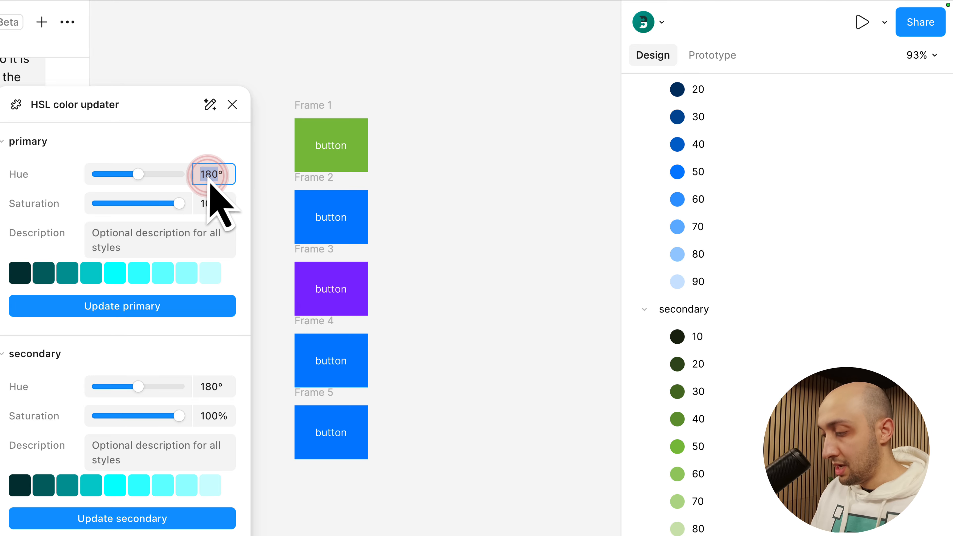
text(270)
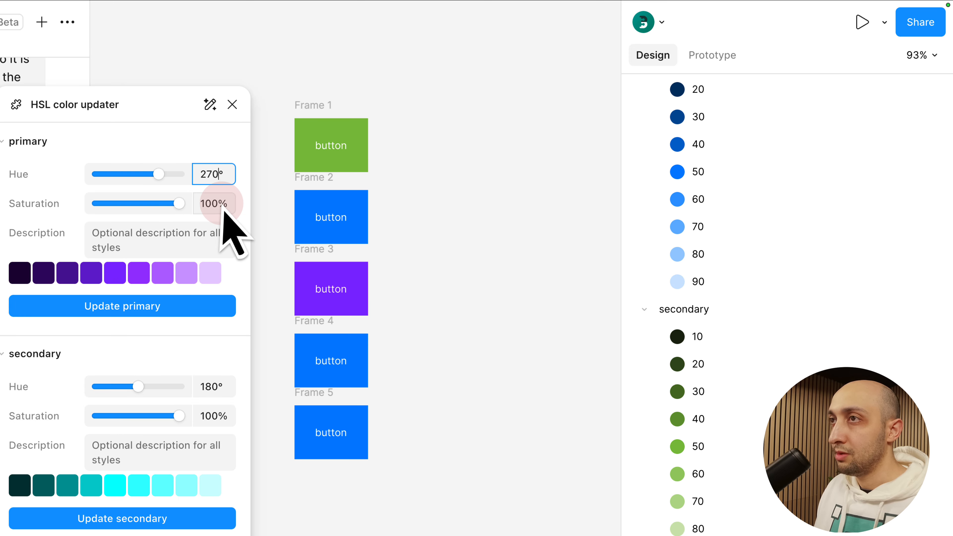
click(204, 226)
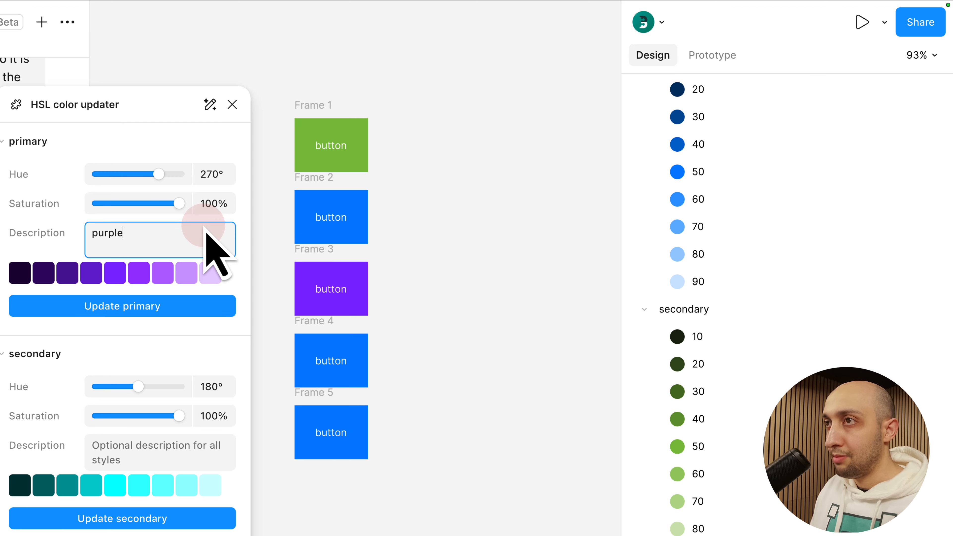
click(176, 306)
scroll(703, 266, up, 5)
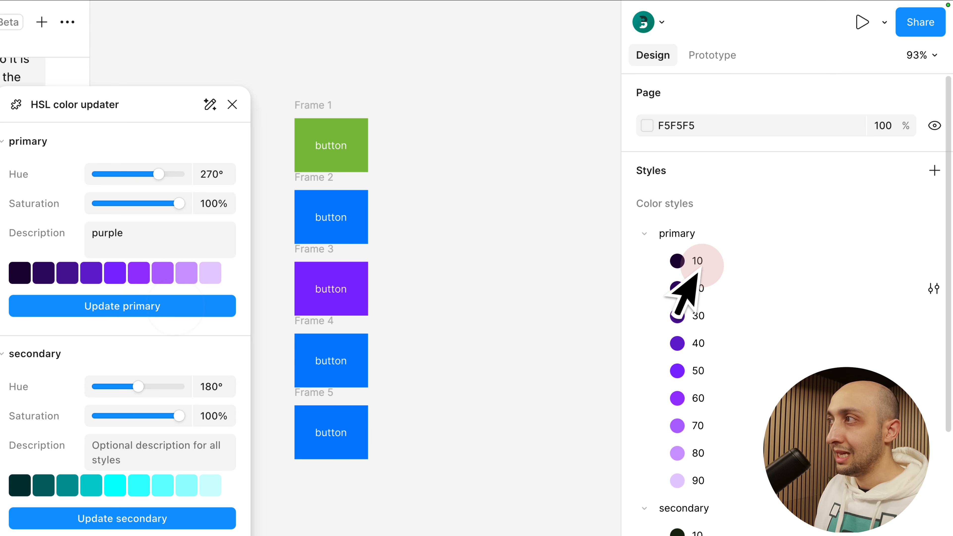
Update the secondary color styles with a hue of 0° and check both families in the file's color styles
scroll(701, 240, down, 2)
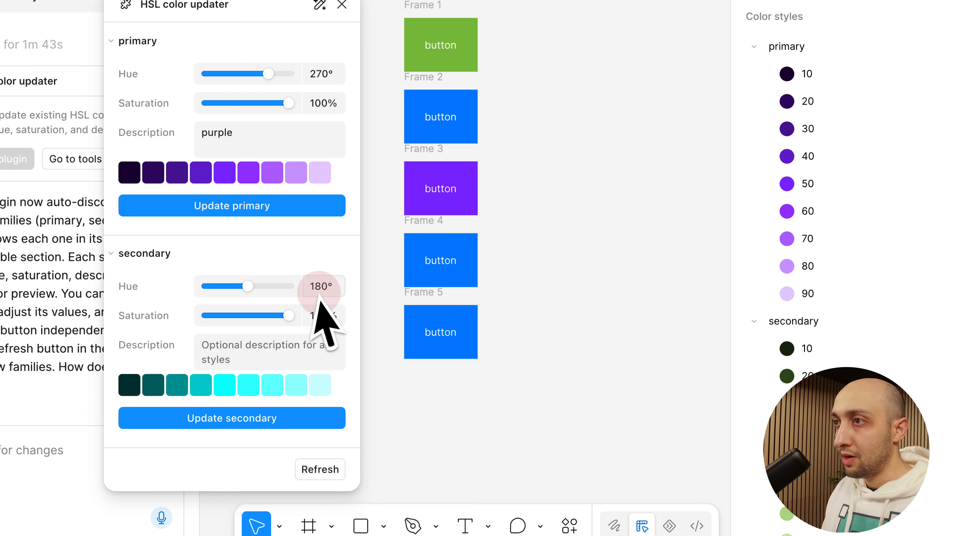
text(0)
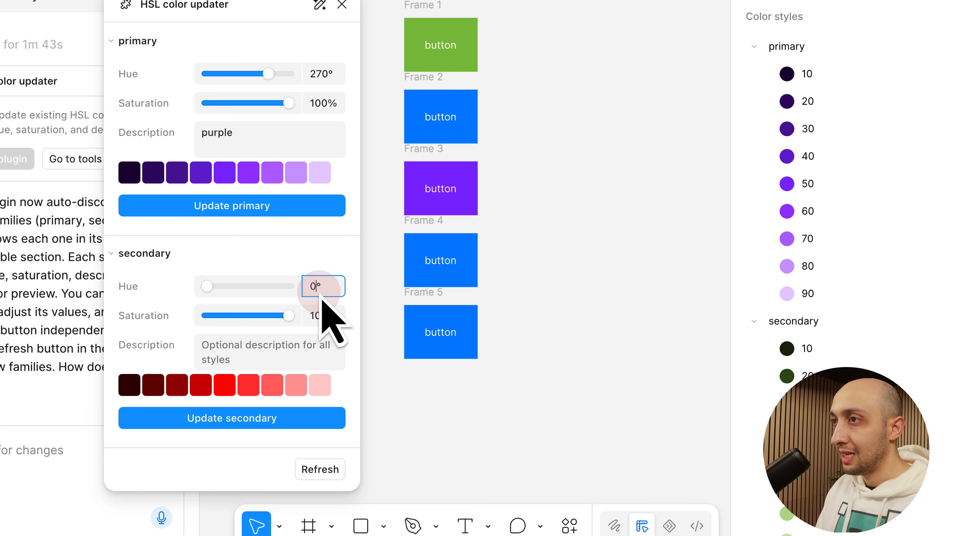
click(315, 423)
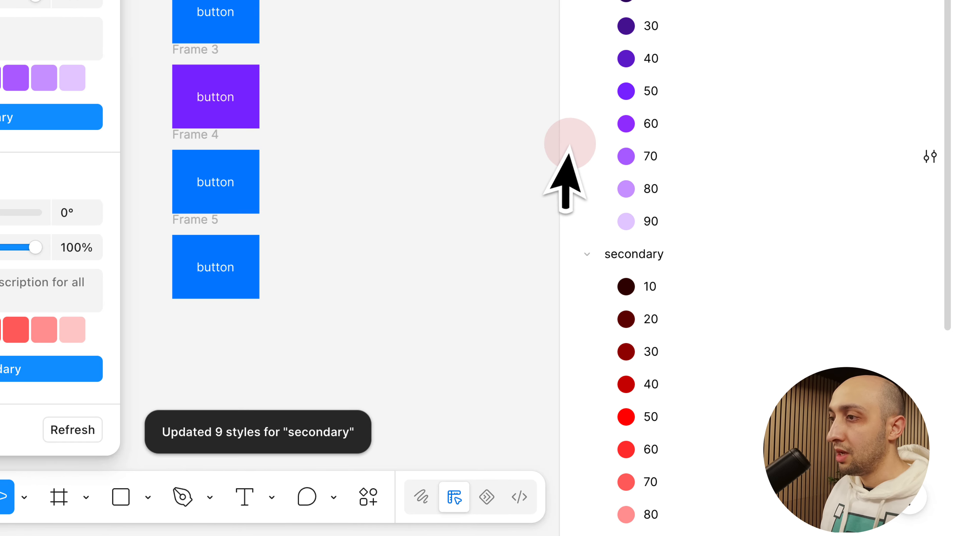
scroll(568, 150, down, 7)
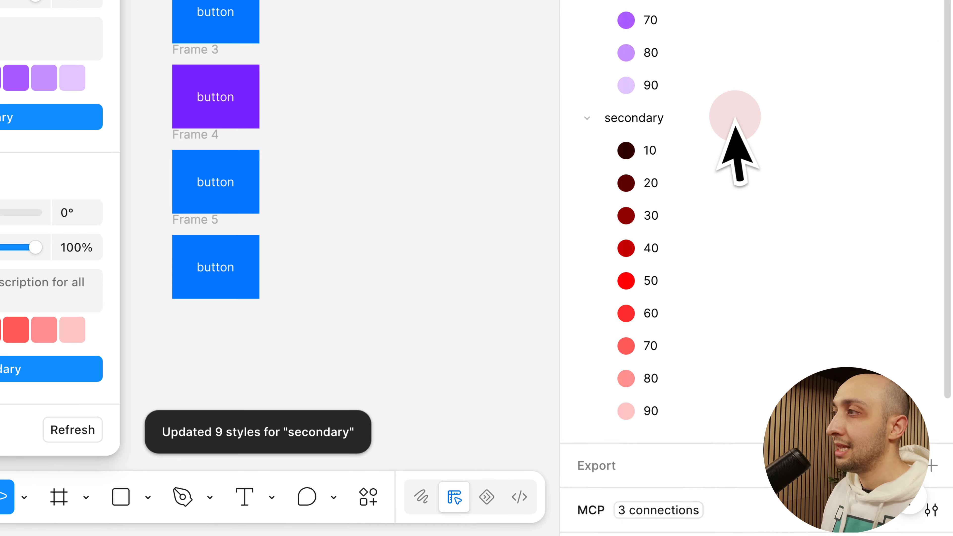
scroll(653, 224, up, 8)
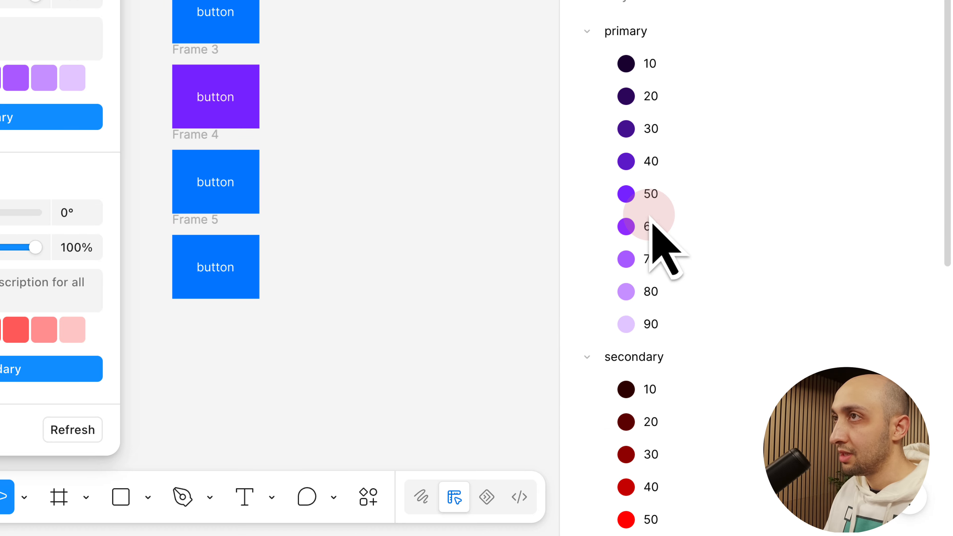
Refresh the plugin's color families, inspect the expanded primary and secondary values, and close the plugin
click(75, 432)
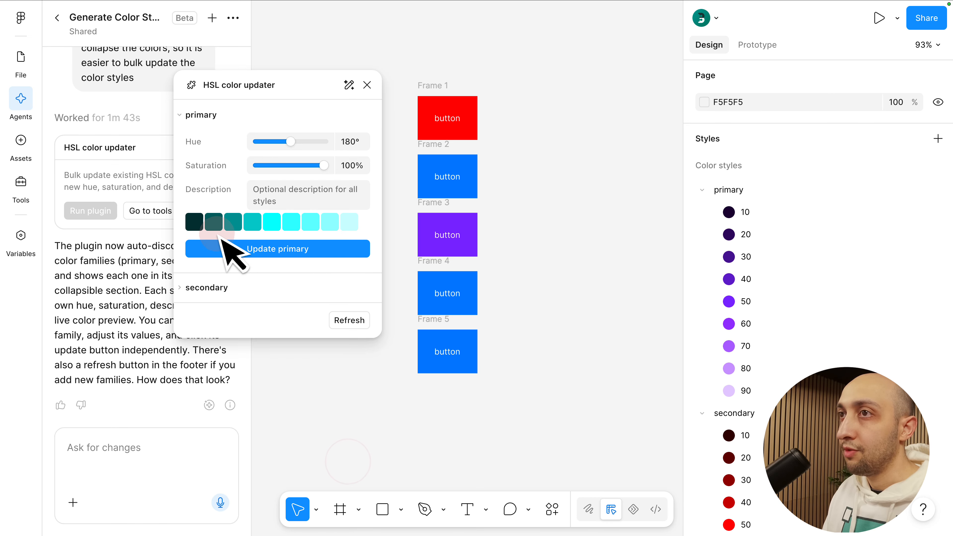
click(211, 289)
click(336, 476)
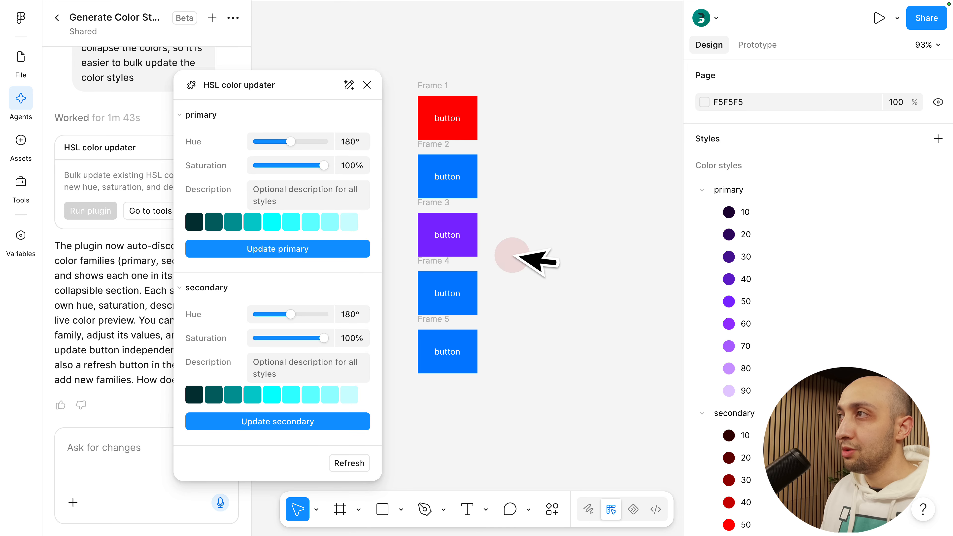
click(367, 85)
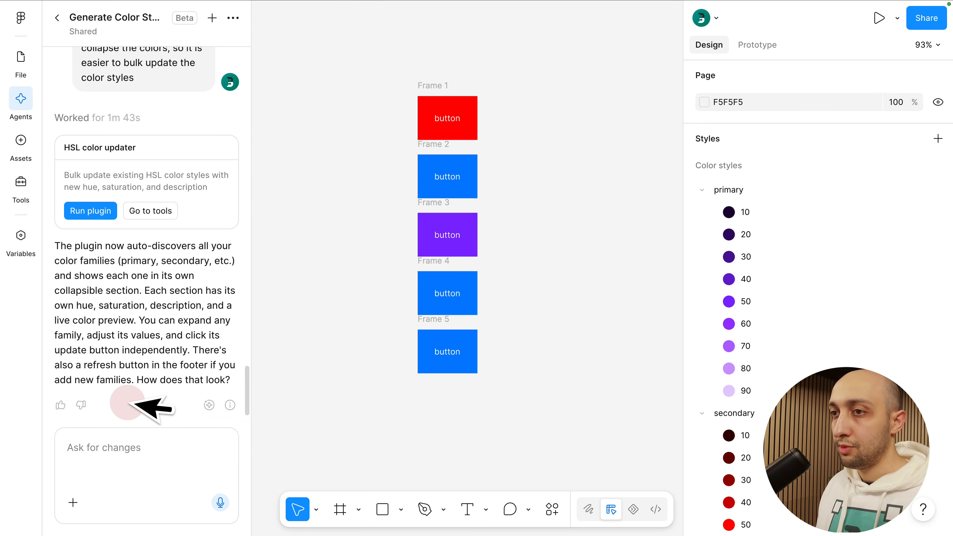
Draft a follow-up prompt referencing the HSL color updater: "the color updater works perfectly with no bug. however, we have a new requirement:"
click(90, 450)
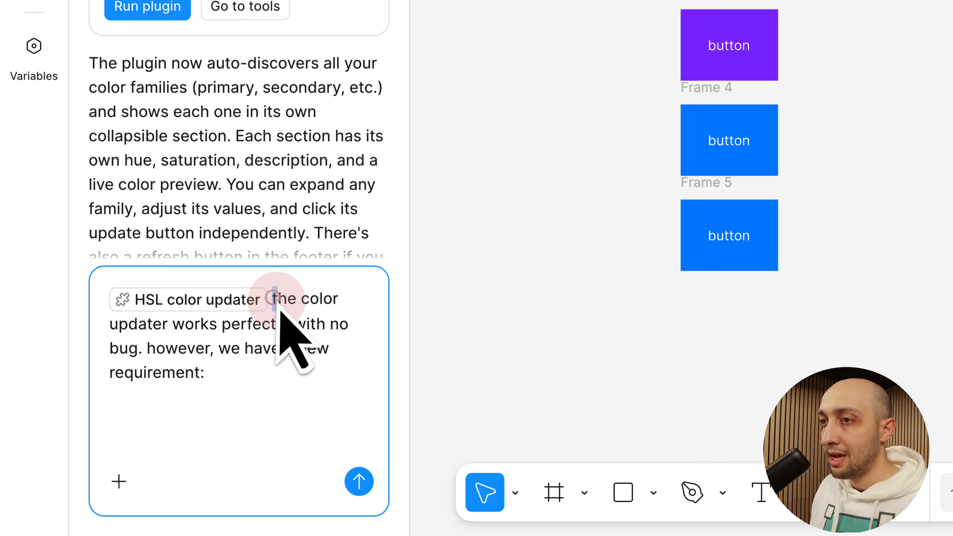
drag(273, 299, 294, 324)
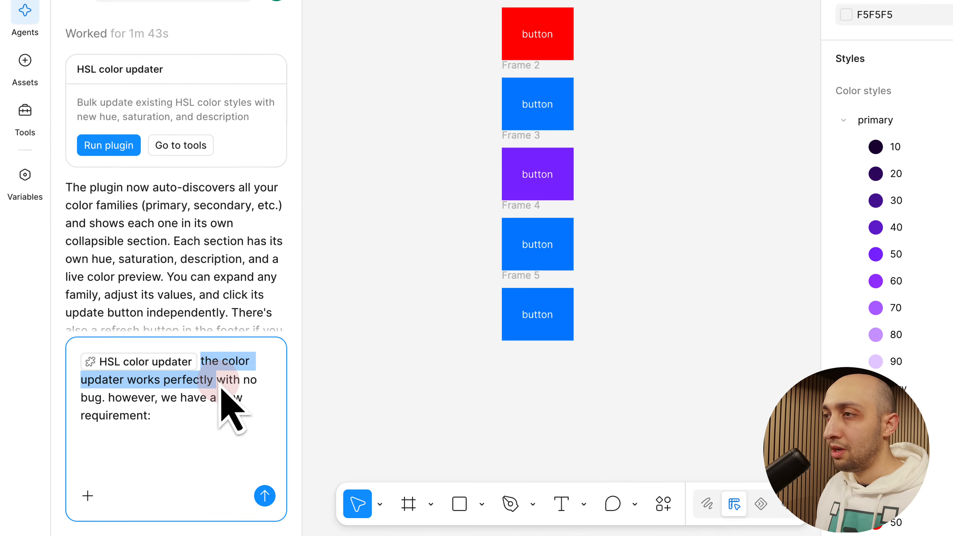
scroll(777, 241, down, 3)
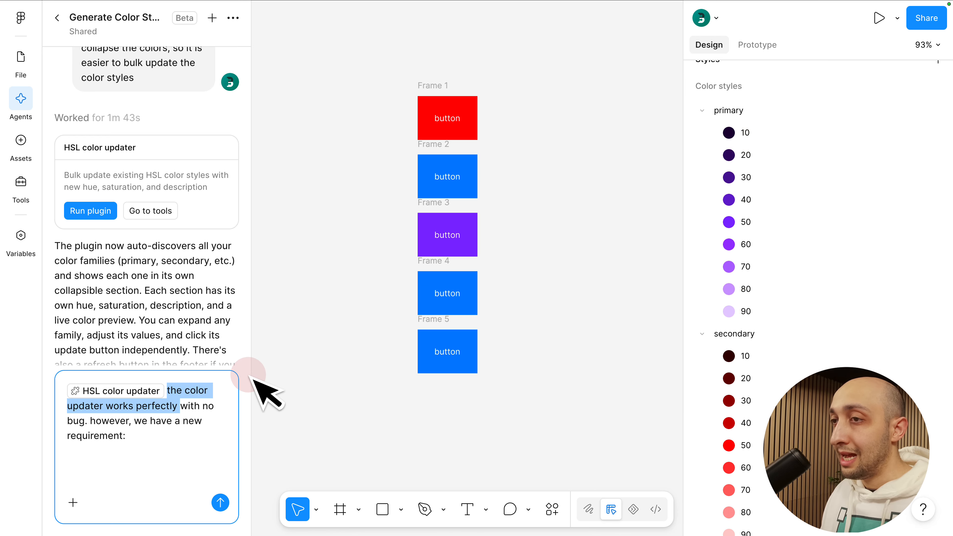
click(187, 411)
drag(182, 410, 112, 422)
click(125, 426)
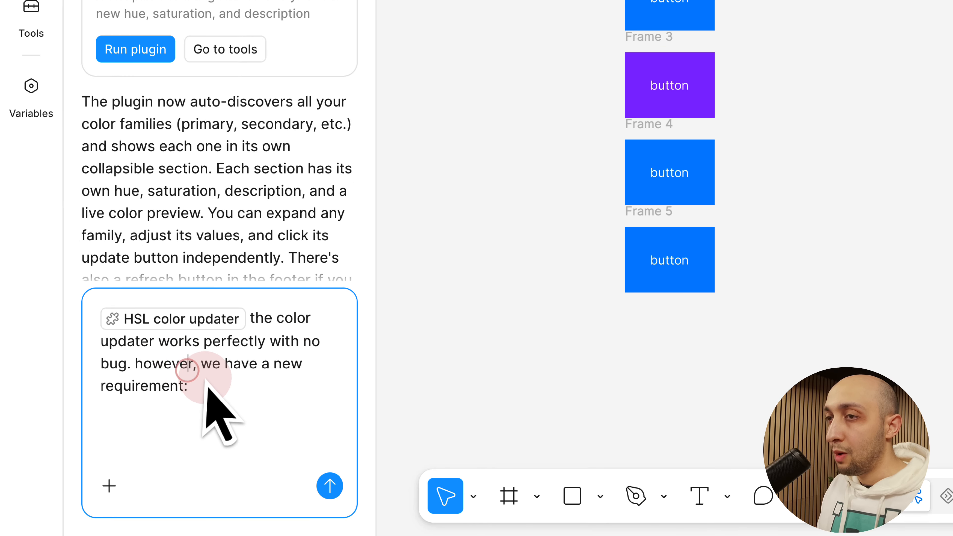
click(172, 422)
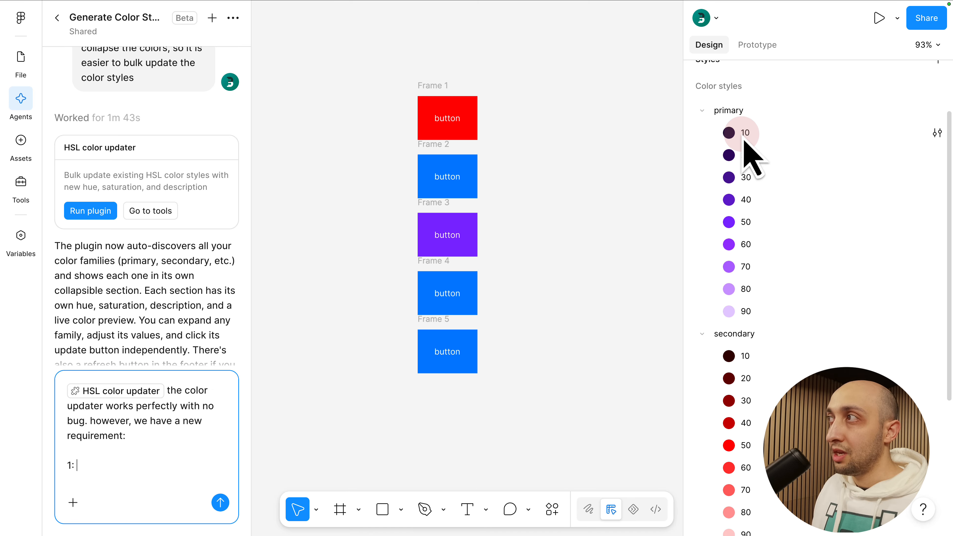
Add requirement 1 to the prompt, asking that the default Hue of 180 be replaced by the HSL hue fetched from existing color styles
click(112, 471)
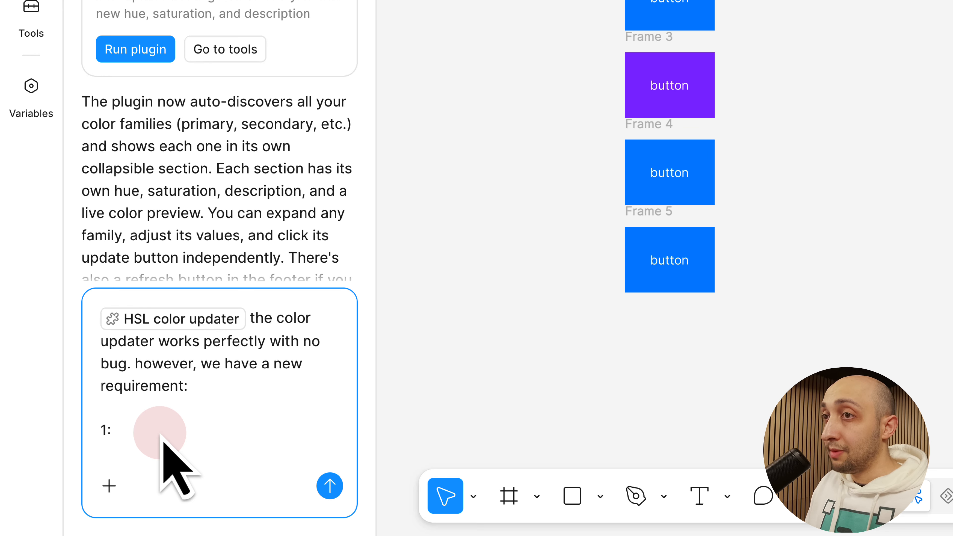
text(when the plugin is run for the first time, the default value of Hue is set to 180. we want this value to be dynamic. the Hue value in HSL should be fetched dnymically from the color styles that are already created.)
click(214, 398)
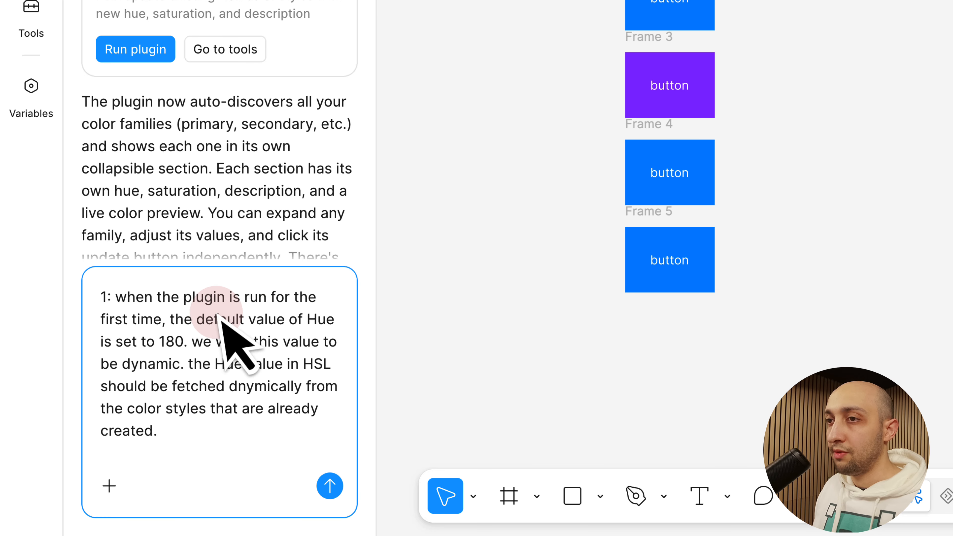
drag(186, 326, 184, 346)
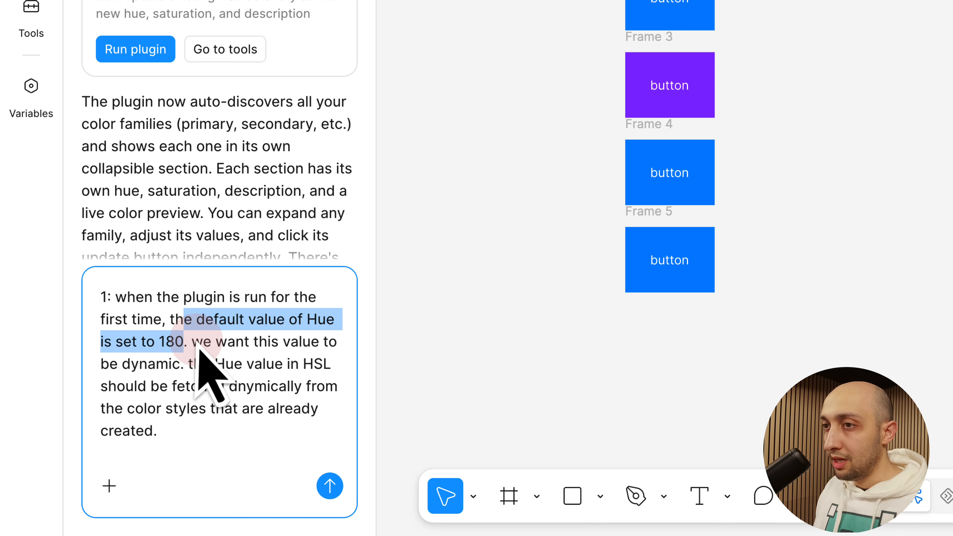
click(243, 359)
click(179, 368)
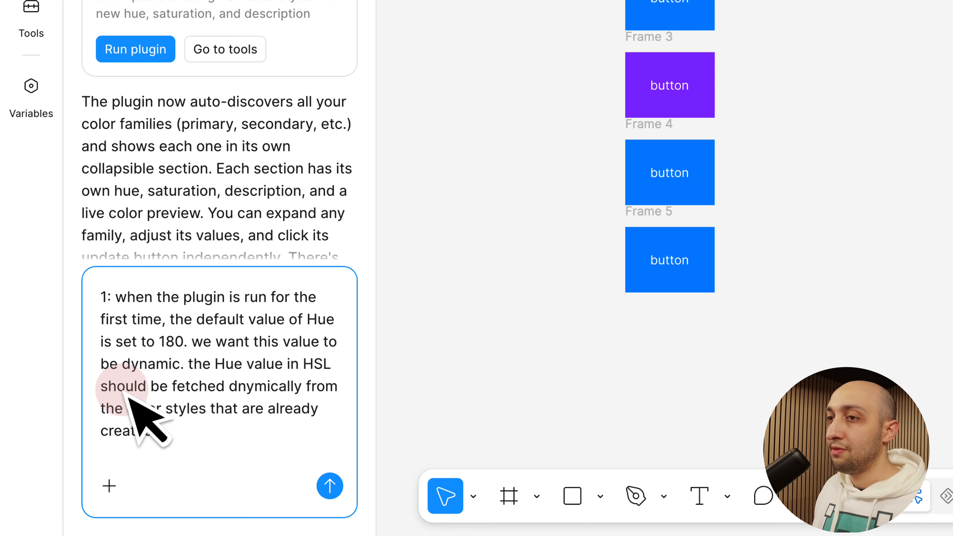
Correct the misspelled word "dnymically" in requirement 1 to "dynamically" and reread the sentence
double_click(262, 389)
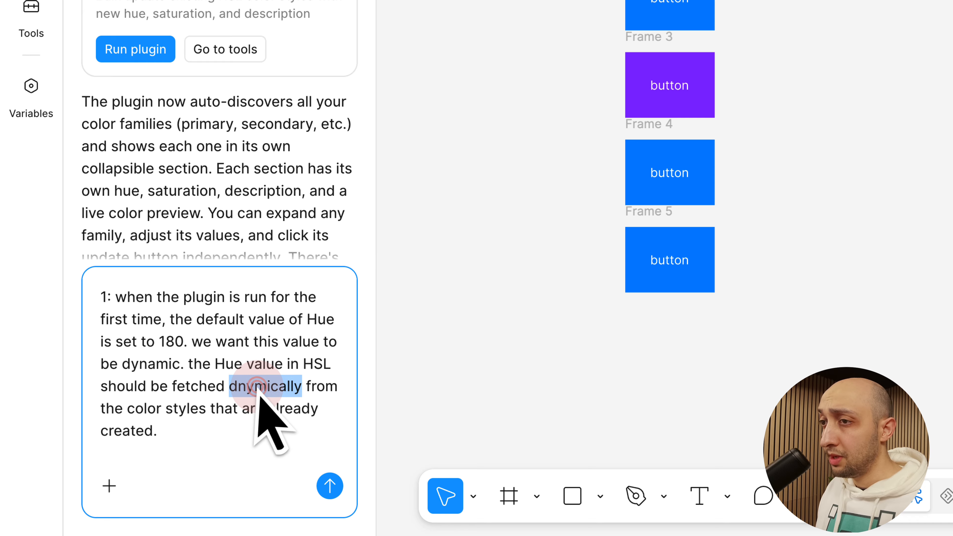
text(dynamically)
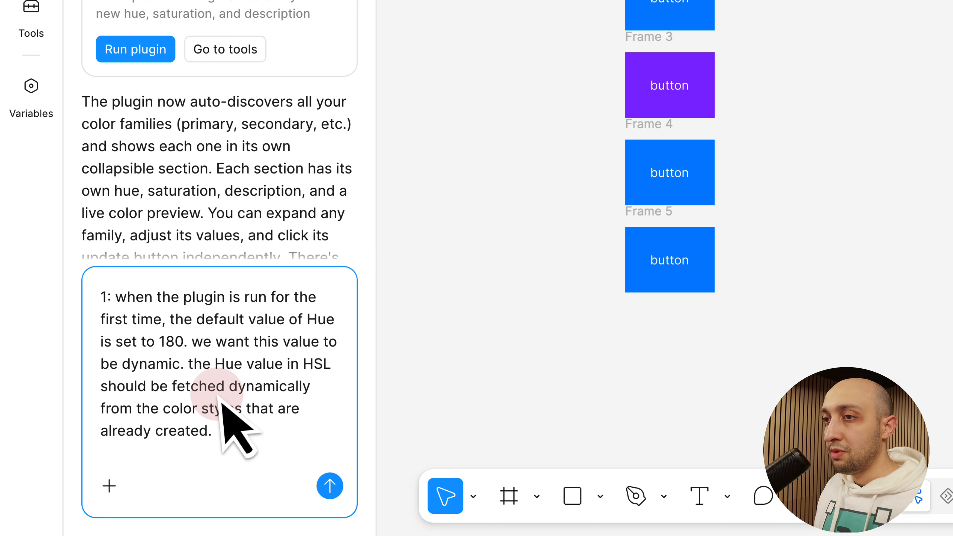
mouse_move(224, 402)
mouse_down()
mouse_move(226, 415)
mouse_move(239, 410)
mouse_up()
click(240, 409)
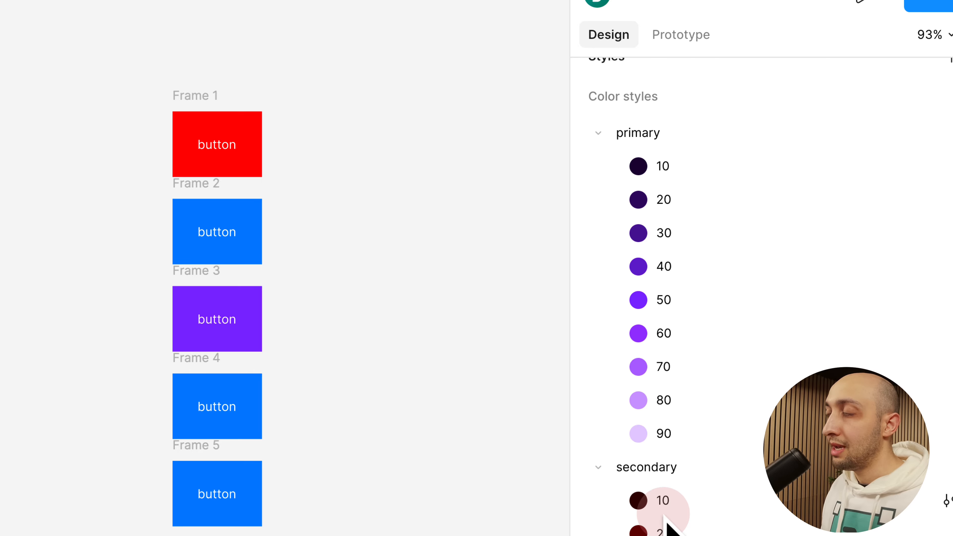
Run the current plugin, compare its default hue and saturation with the file's primary and secondary color styles, and close it
scroll(666, 522, down, 5)
click(101, 211)
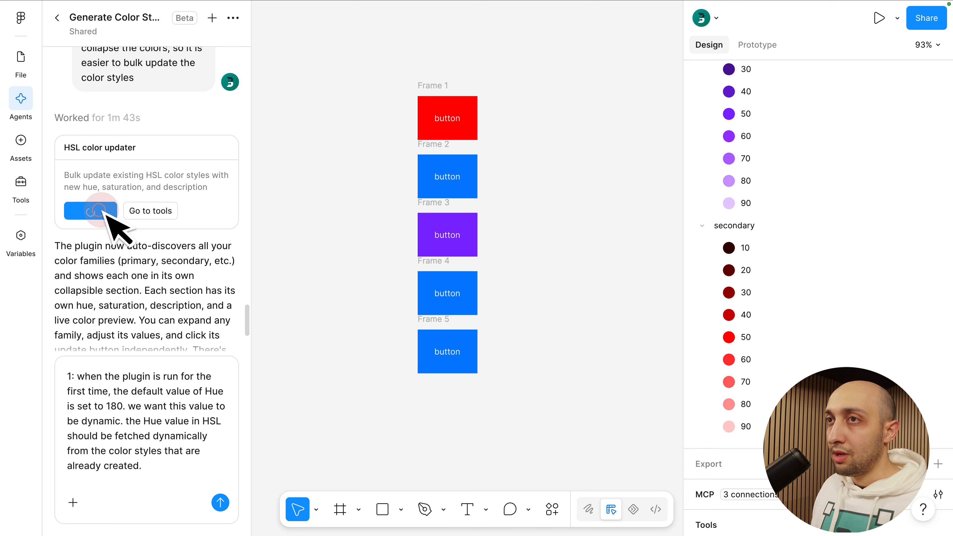
click(278, 83)
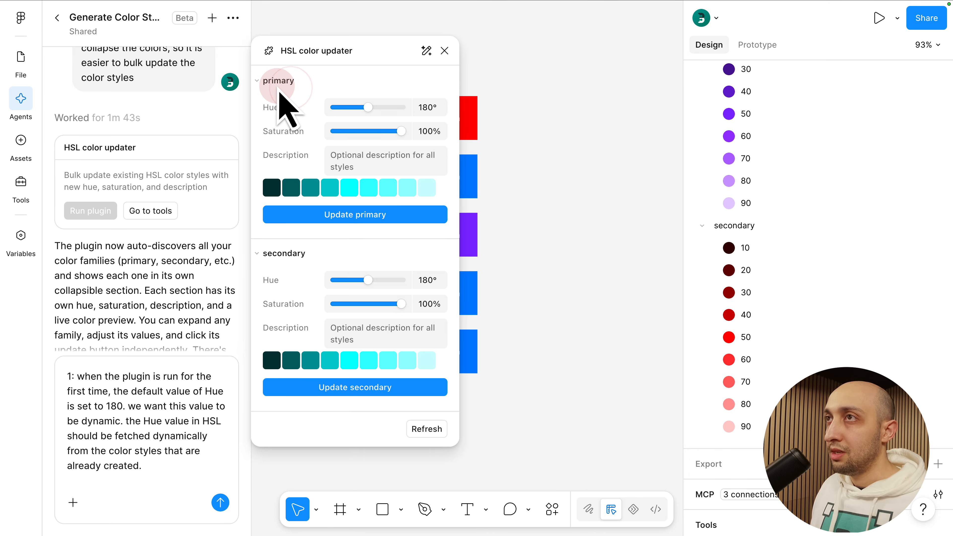
scroll(717, 265, up, 5)
click(737, 190)
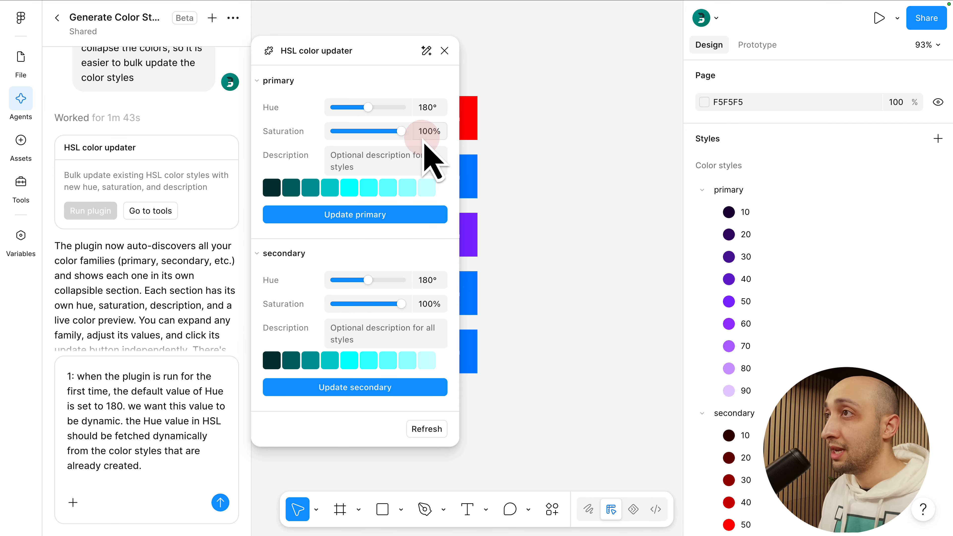
click(445, 50)
Add requirement 2, asking that saturation be fetched dynamically from existing HSL color styles instead of starting at 100, and send the prompt
click(146, 466)
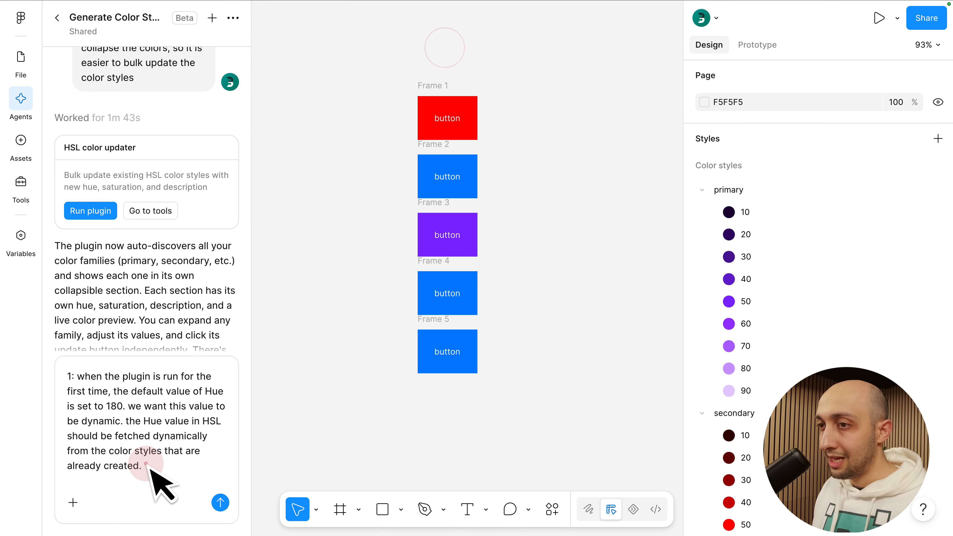
key(shift+Return)
text(2: also, the saturation is set to 100 when the plugin is run for the first time. the saturation also need to be dynamically fetched from HSL color styles that are already created.)
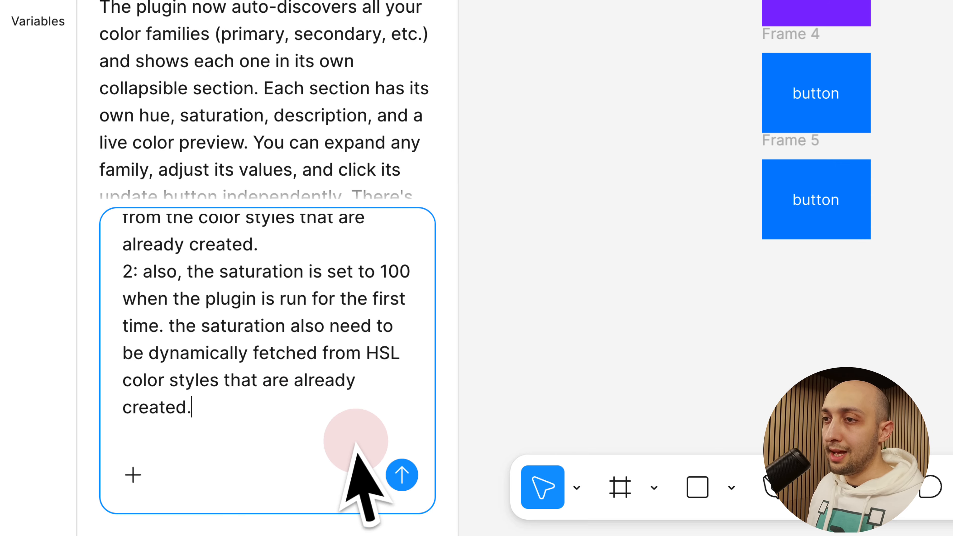
scroll(327, 441, down, 1)
scroll(225, 305, up, 4)
scroll(246, 326, down, 5)
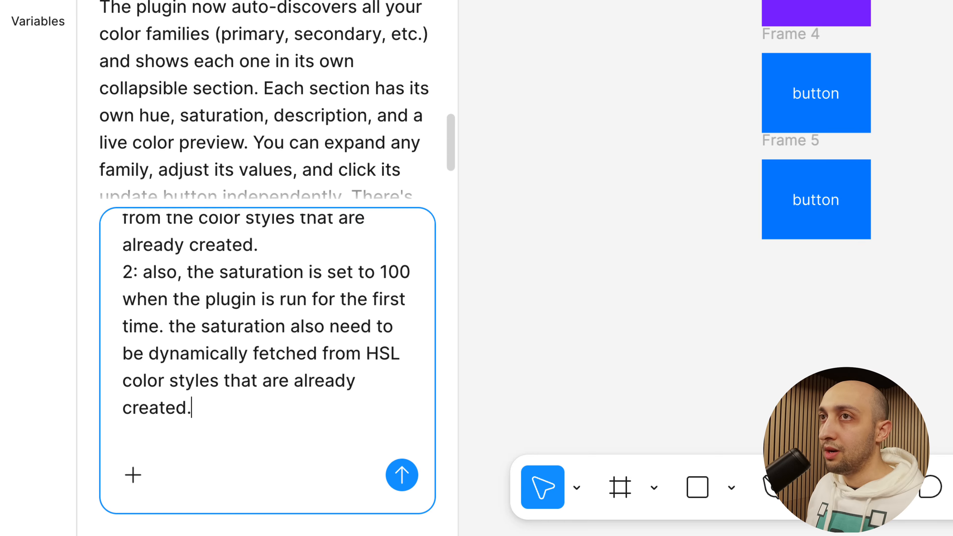
click(401, 475)
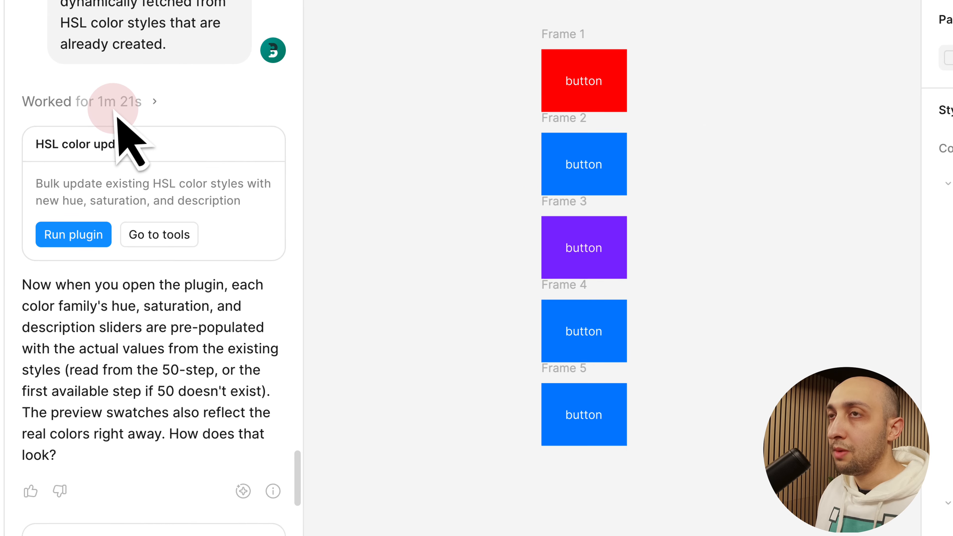
Run the revised HSL color updater, expand the primary and secondary families, and compare their prefilled values with the file's color styles
mouse_move(245, 497)
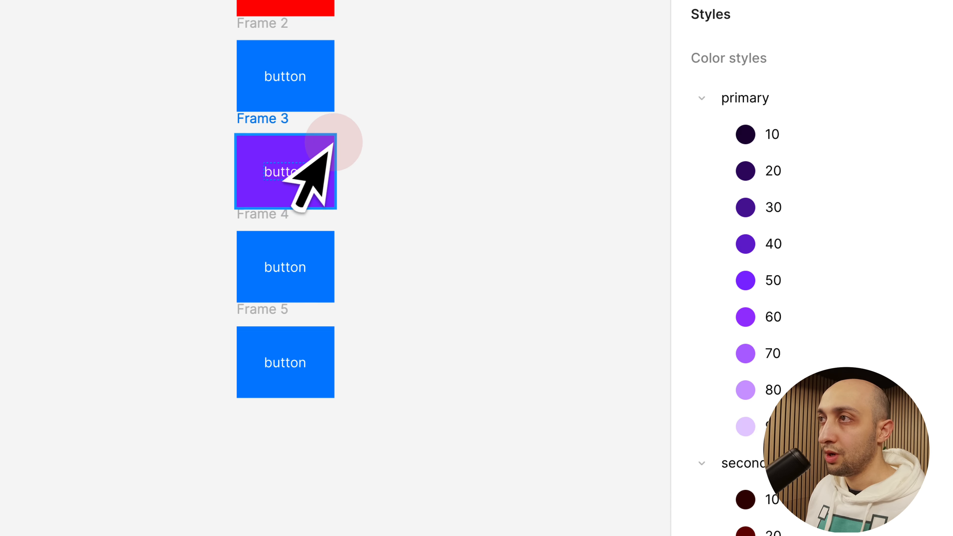
click(741, 73)
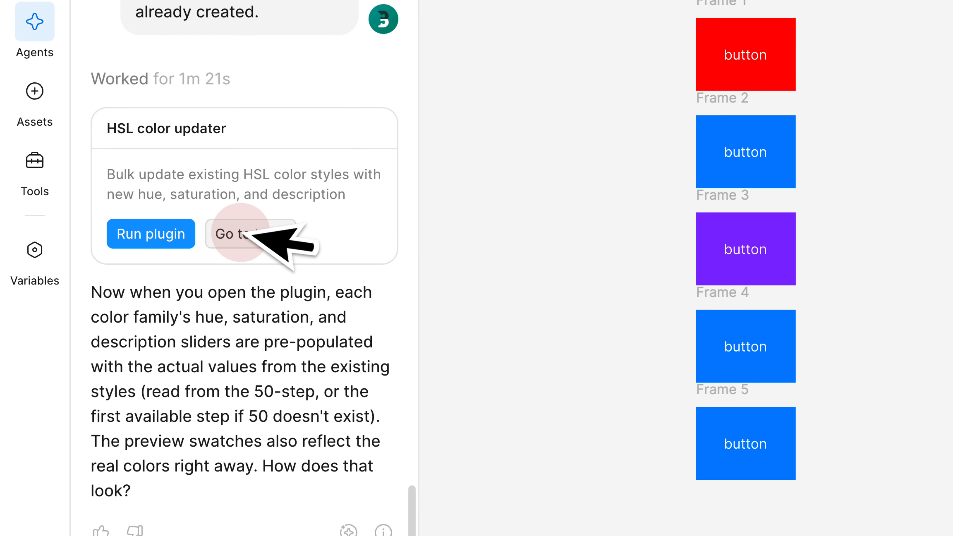
click(167, 239)
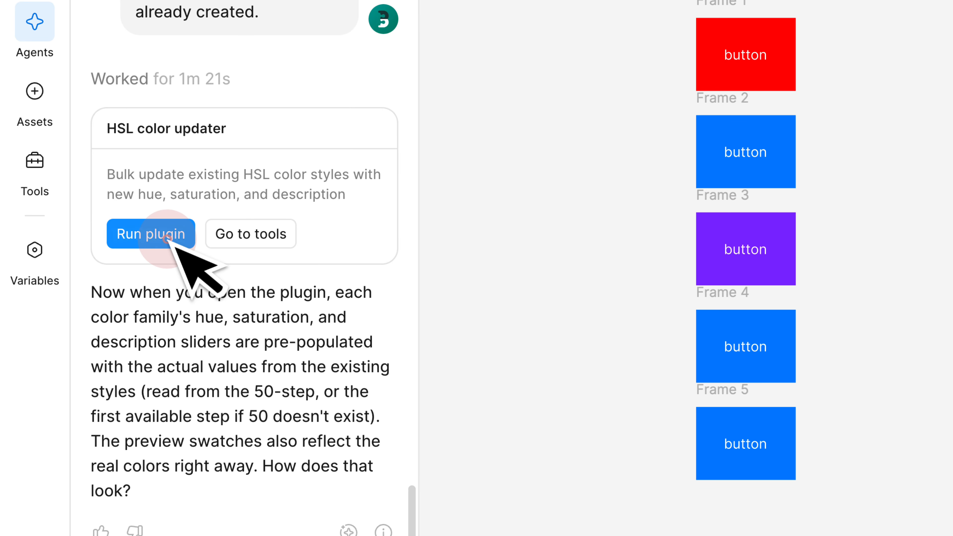
click(473, 132)
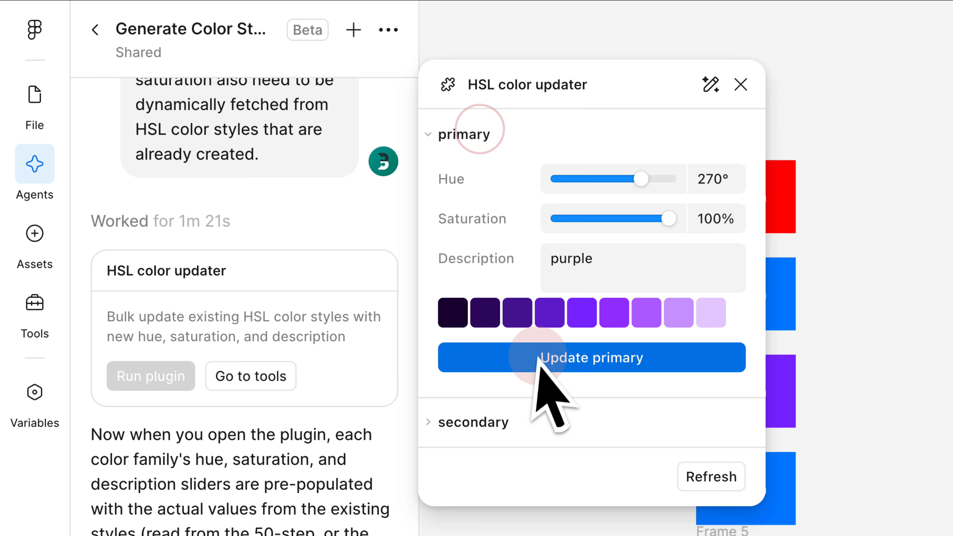
click(473, 424)
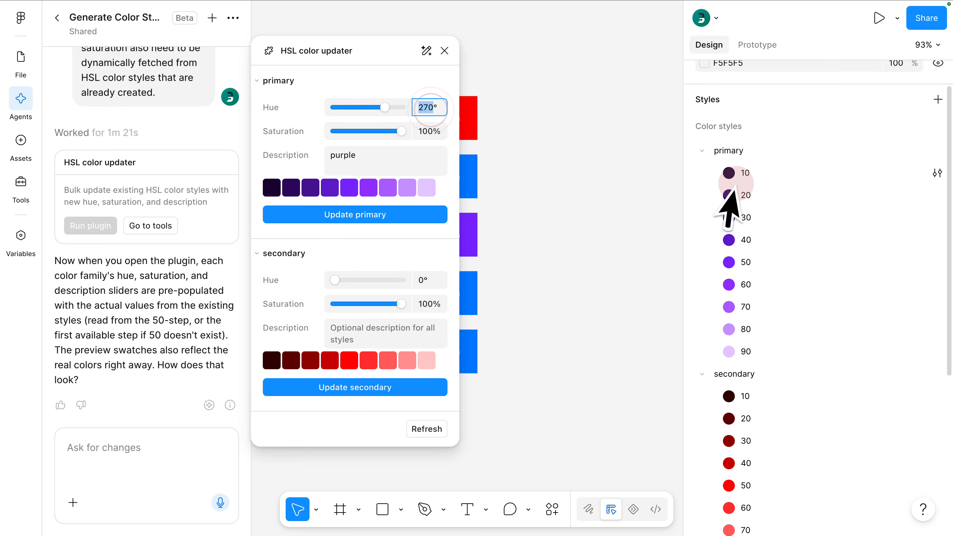
click(446, 201)
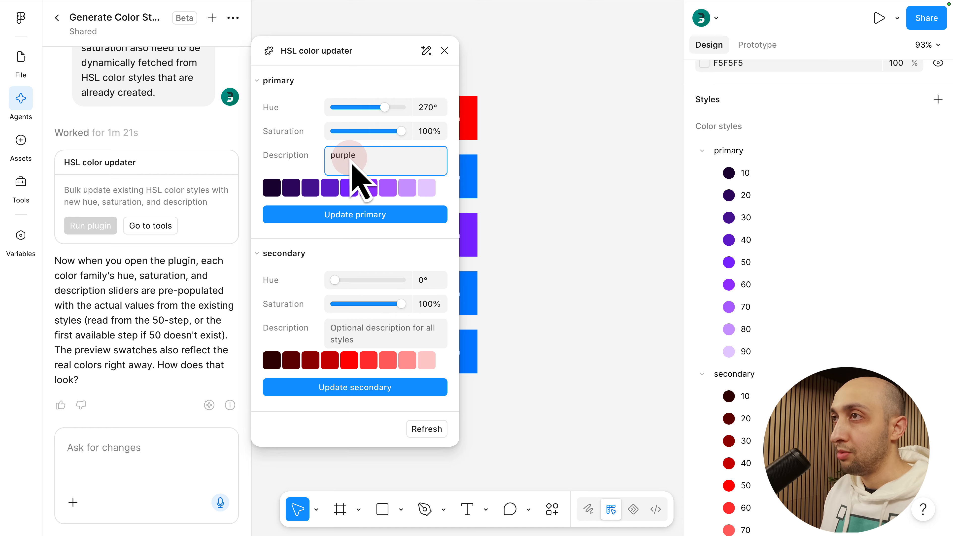
Check the descriptions of the primary 10 and secondary 10 color styles against the plugin's prefilled descriptions
click(920, 173)
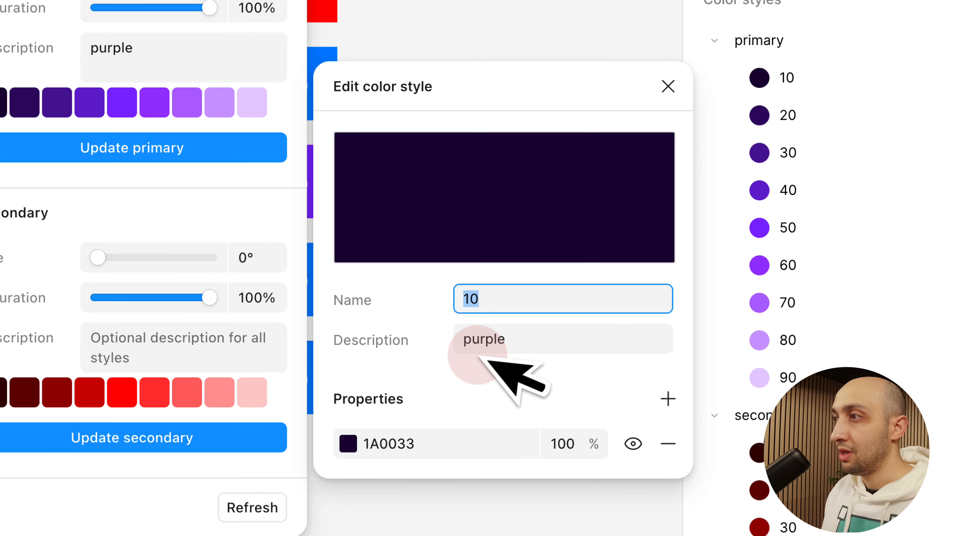
click(669, 86)
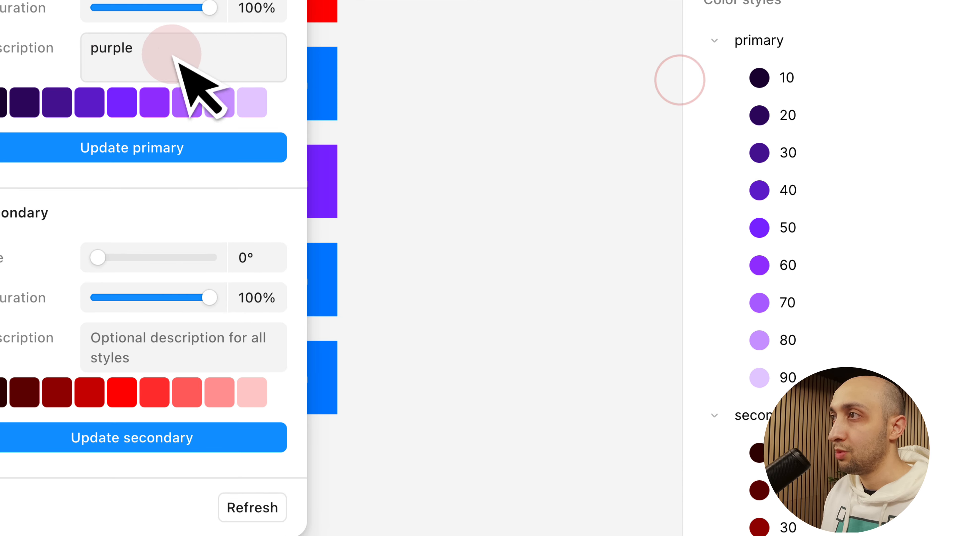
scroll(814, 263, down, 3)
click(927, 300)
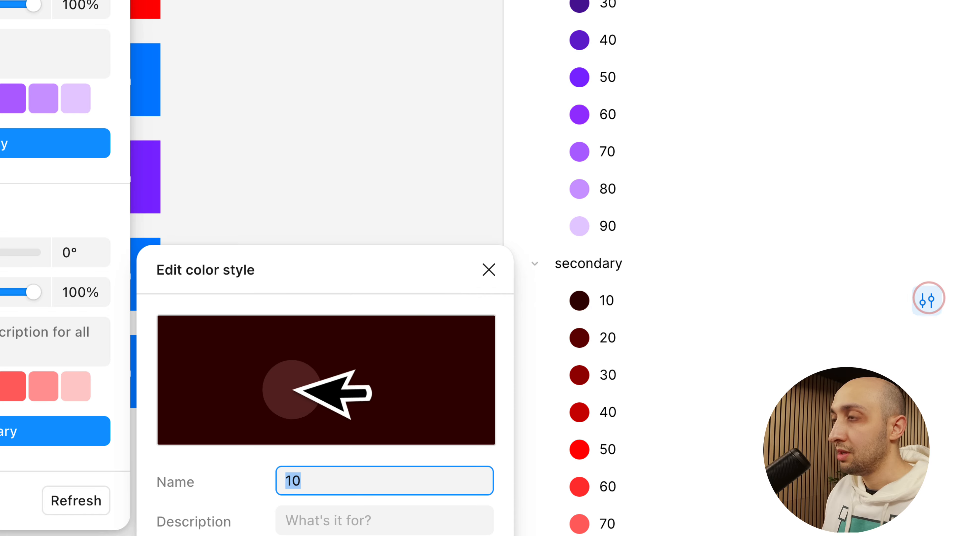
drag(322, 296, 354, 39)
click(352, 277)
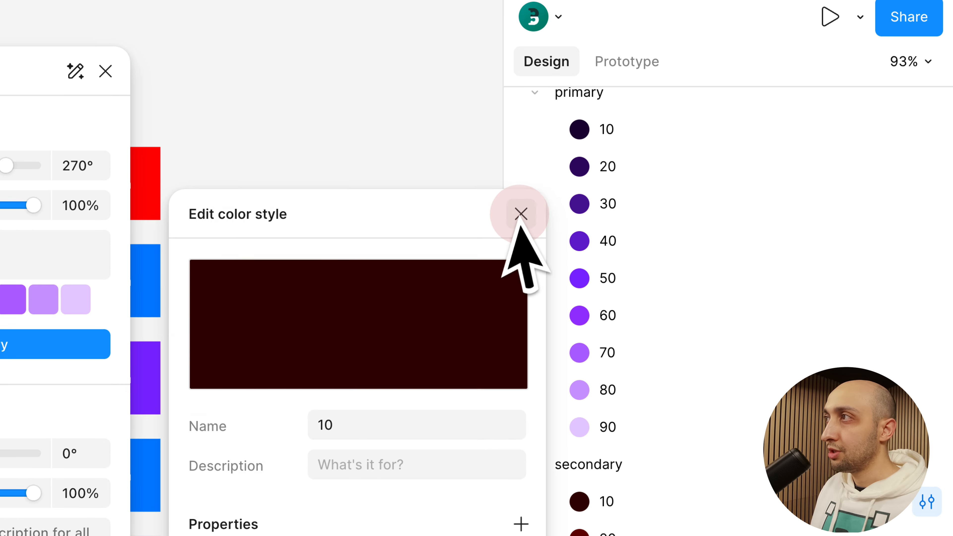
click(521, 13)
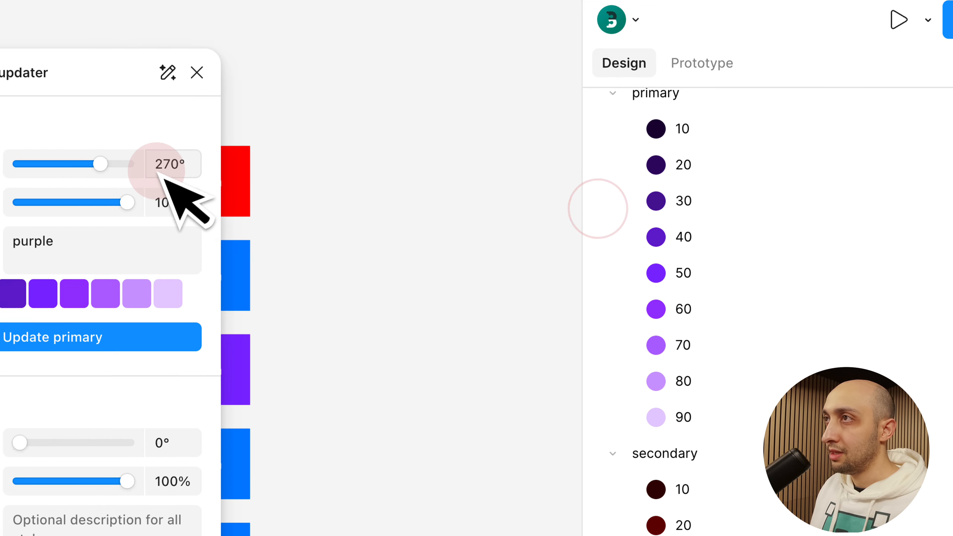
Update the primary color styles with a hue of 60°, a saturation of 50% and the description "yellow"
click(68, 0)
text(60)
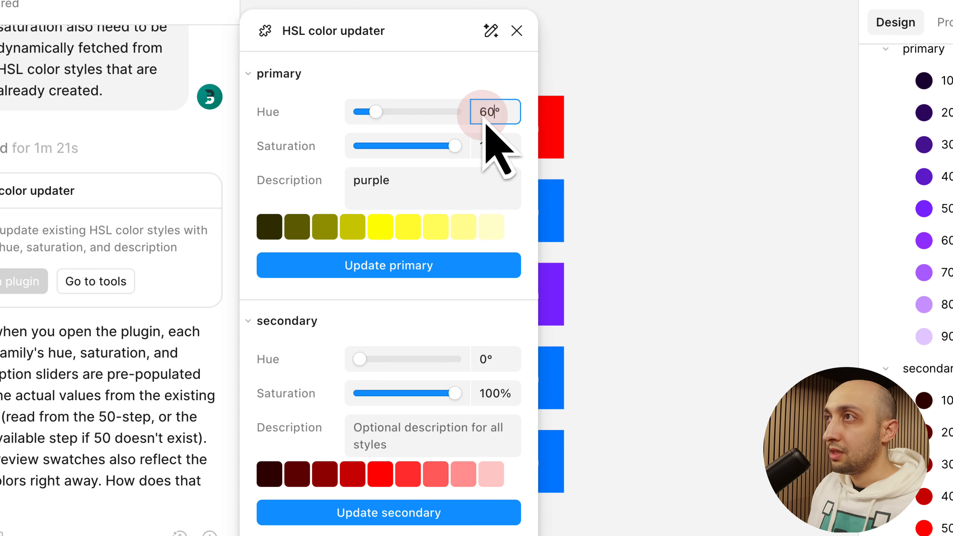
click(488, 146)
text(50)
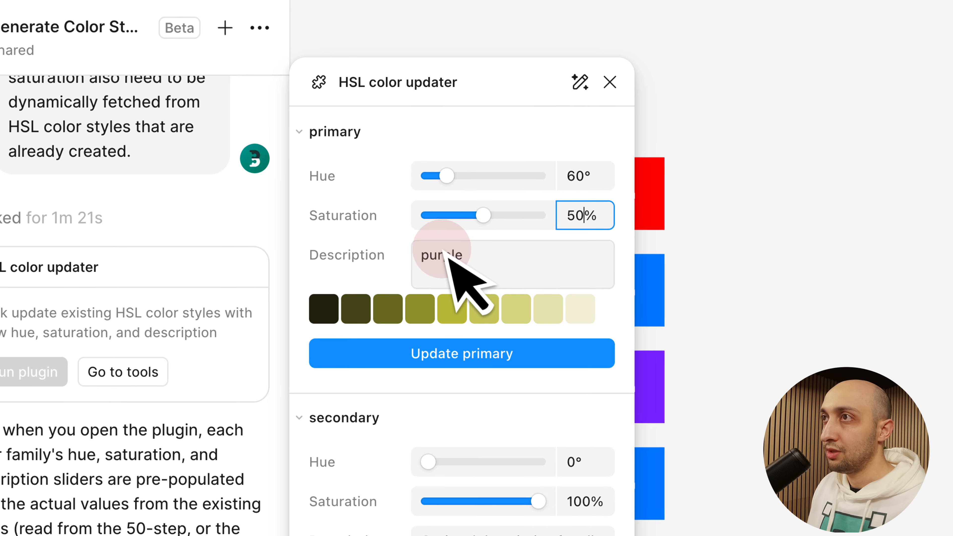
click(371, 181)
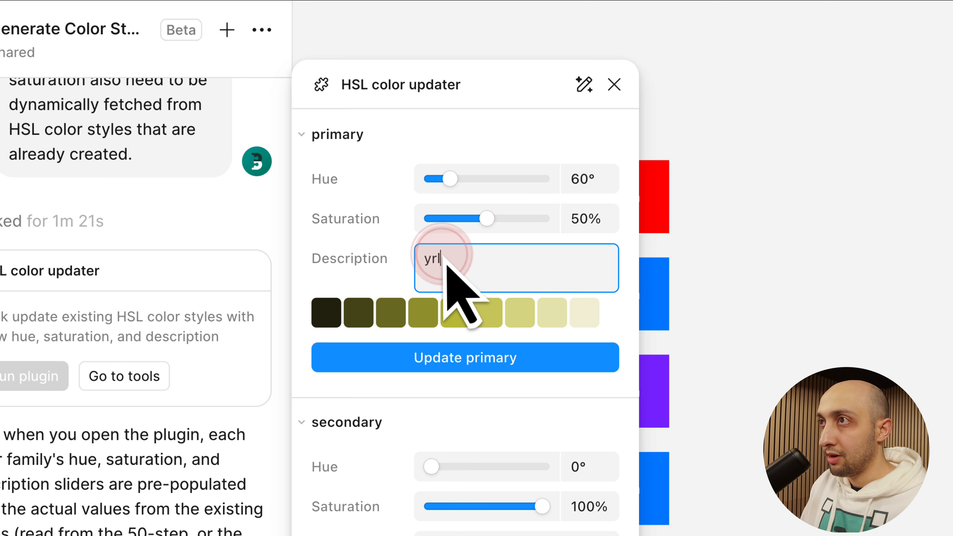
text(yellow)
click(460, 355)
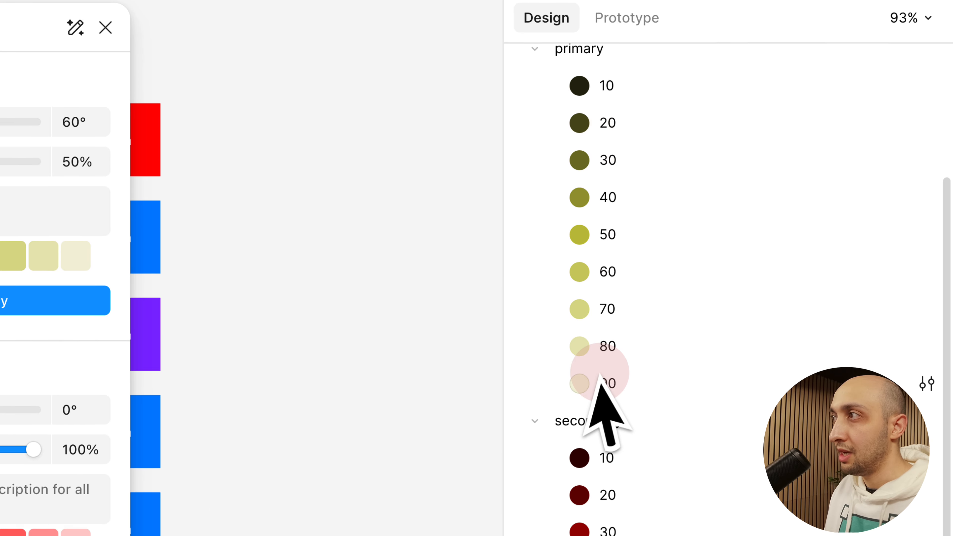
Update the secondary color styles with a hue of 30°, a saturation of 80% and the description "orange"
click(67, 420)
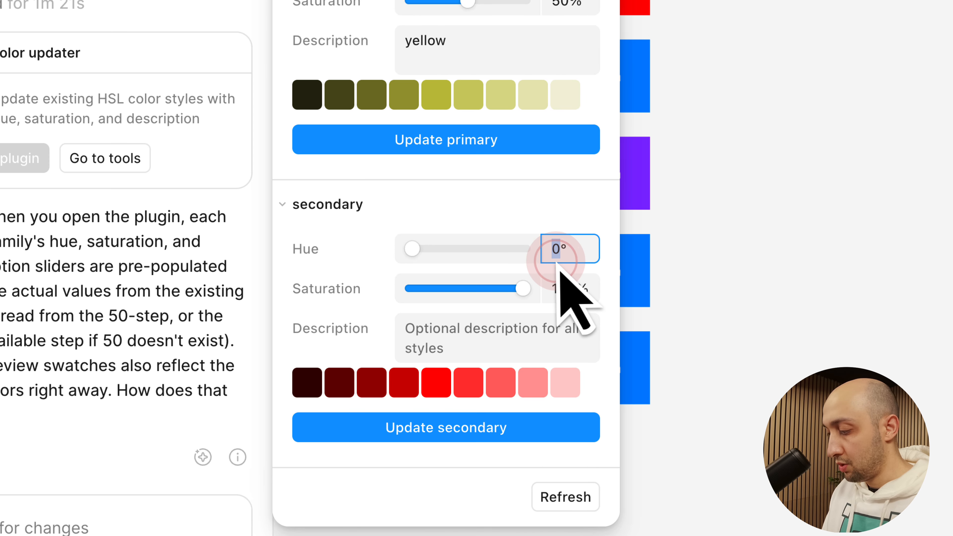
text(30)
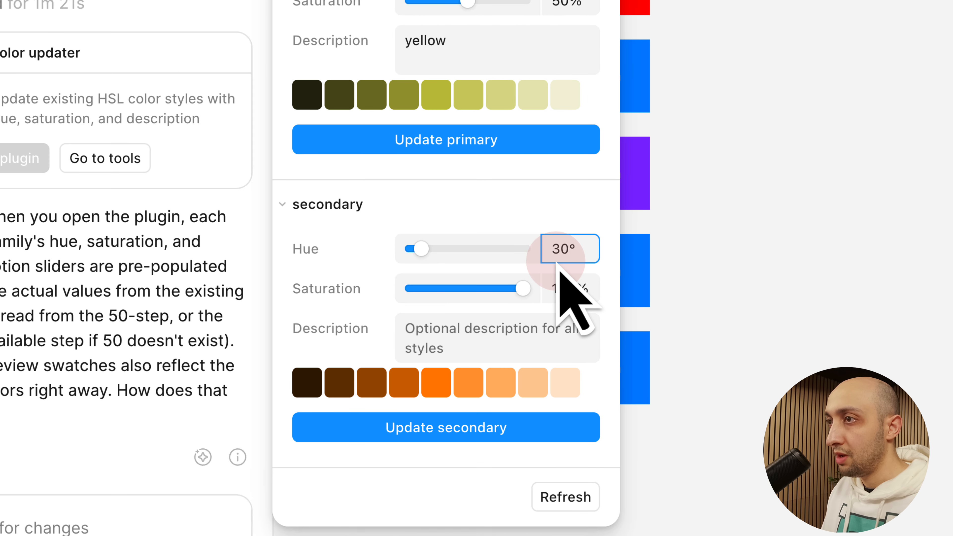
click(556, 289)
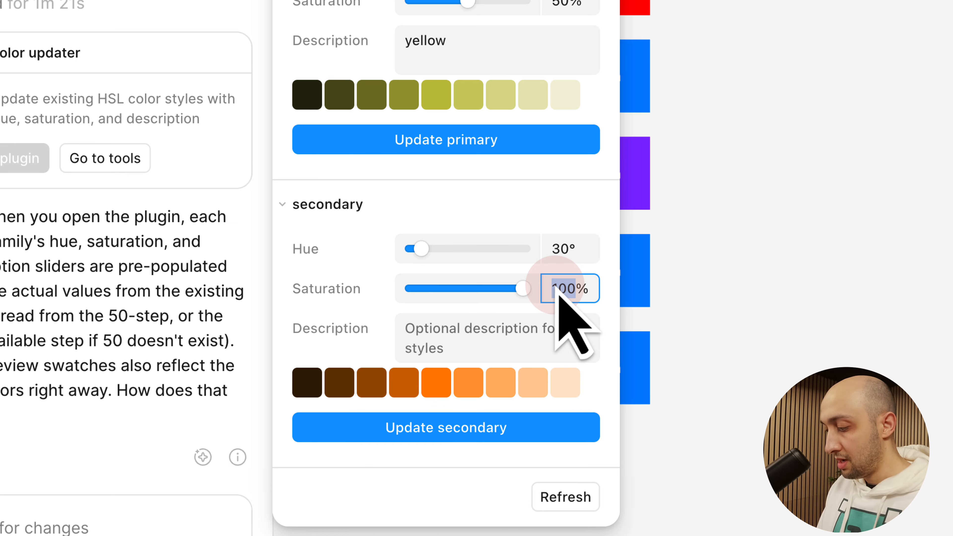
text(80)
click(498, 338)
text(o)
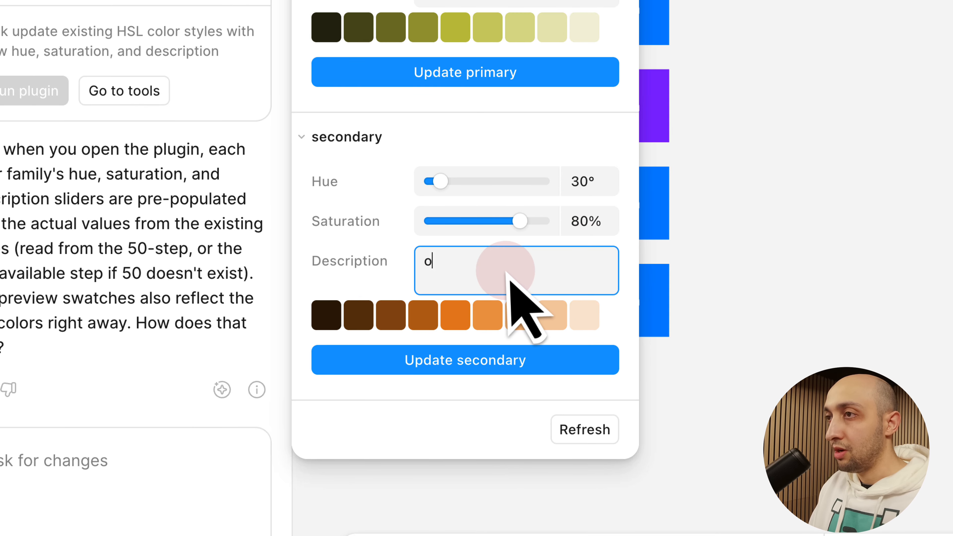
text(range)
click(559, 364)
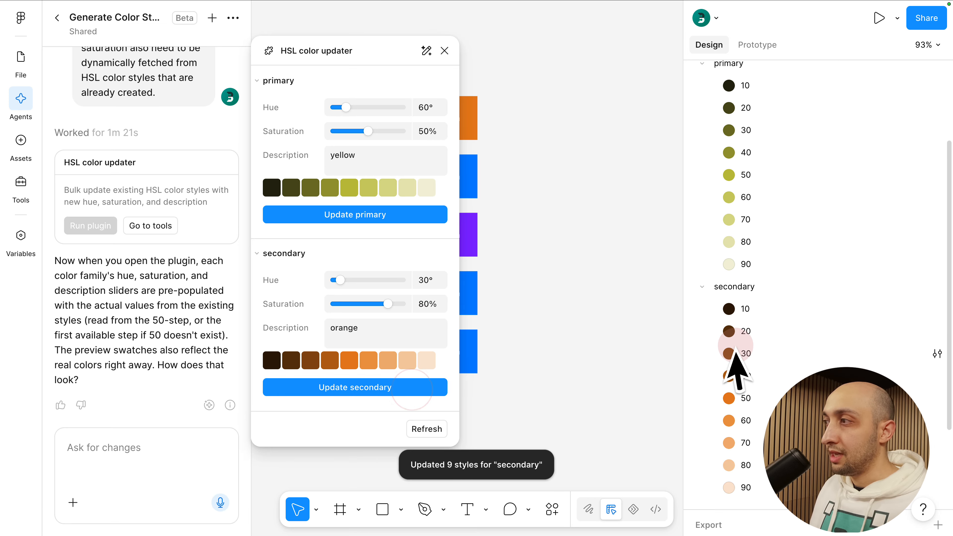
scroll(757, 323, up, 2)
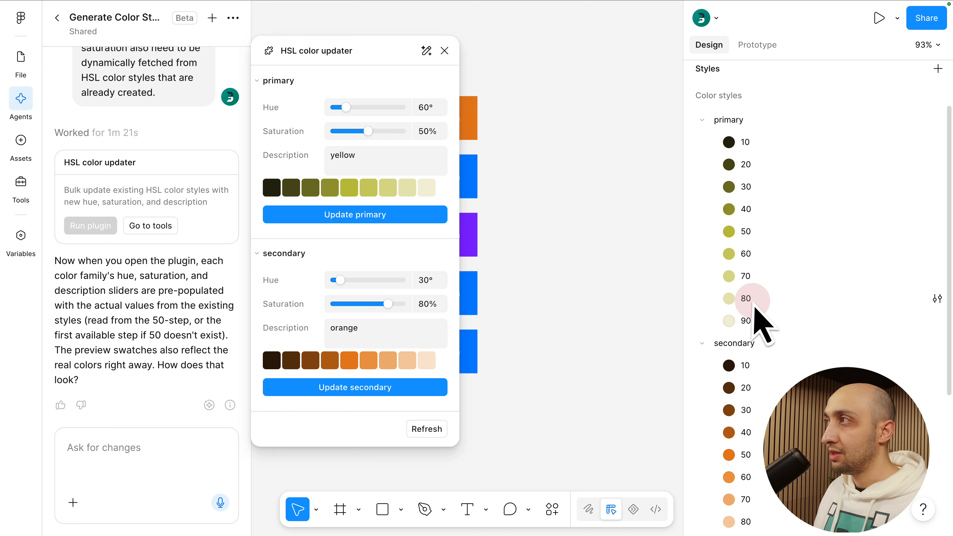
Close and rerun the HSL color updater, expand both families, and check the prefilled hue, saturation and description values
click(444, 50)
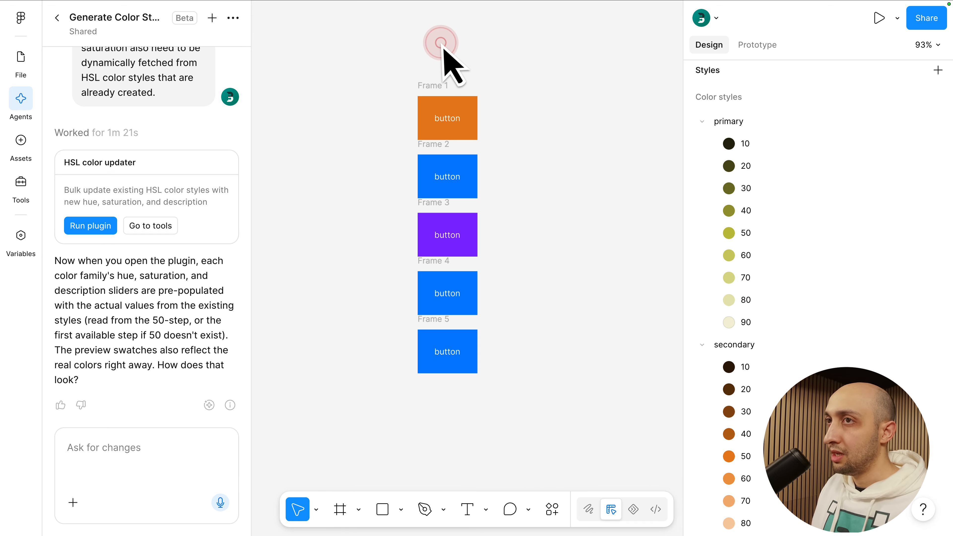
click(103, 223)
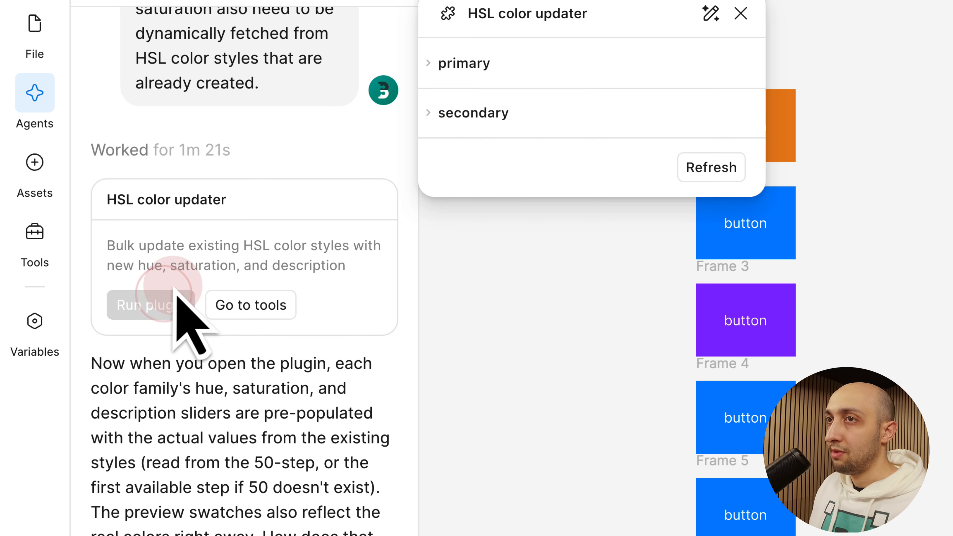
click(467, 69)
click(517, 338)
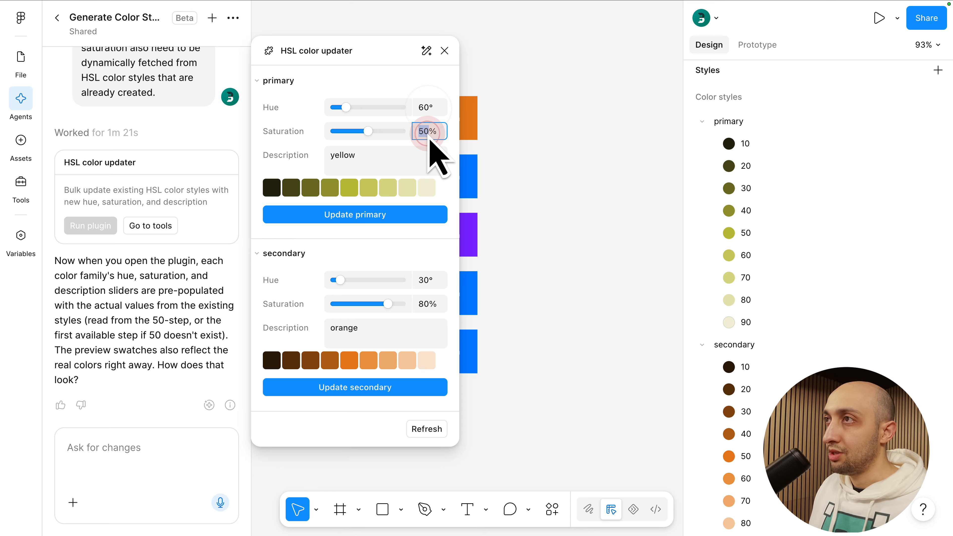
click(356, 155)
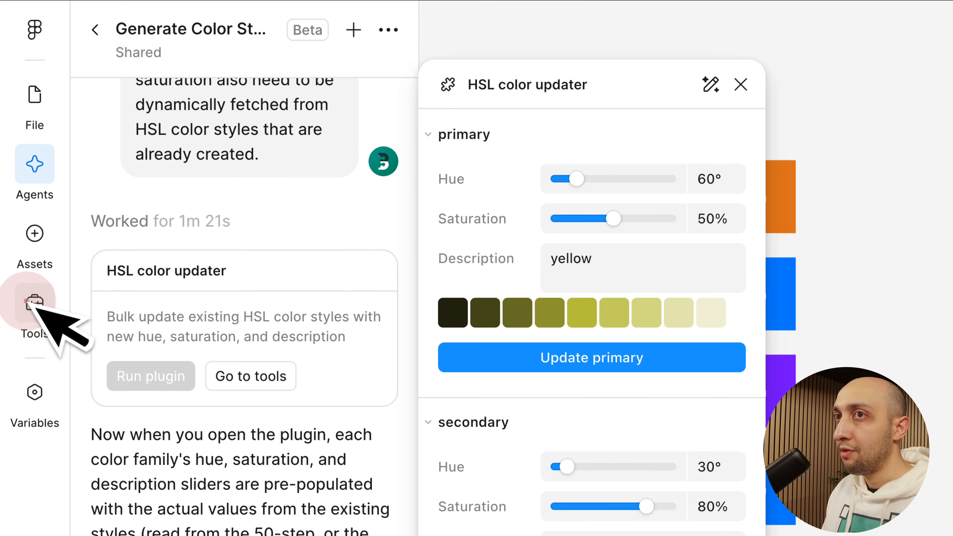
Close the updater, run the HSL color styles plugin from the file's recent tools to view its settings, and close it
click(35, 303)
click(734, 99)
mouse_move(260, 247)
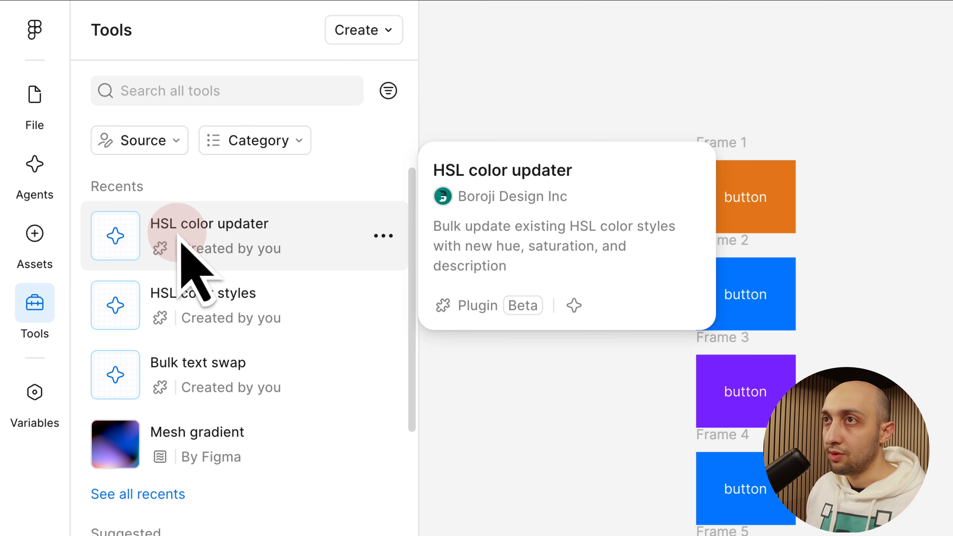
mouse_move(191, 300)
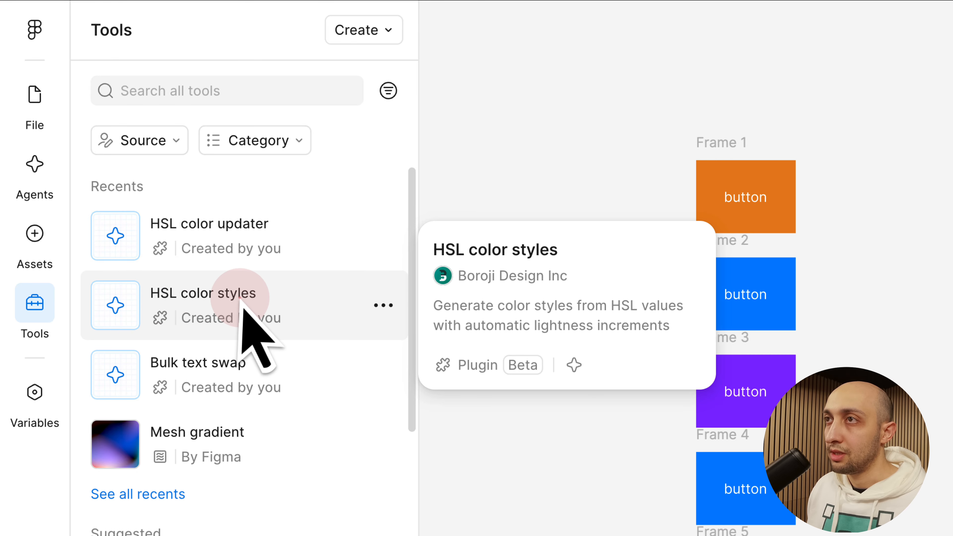
click(242, 306)
click(474, 393)
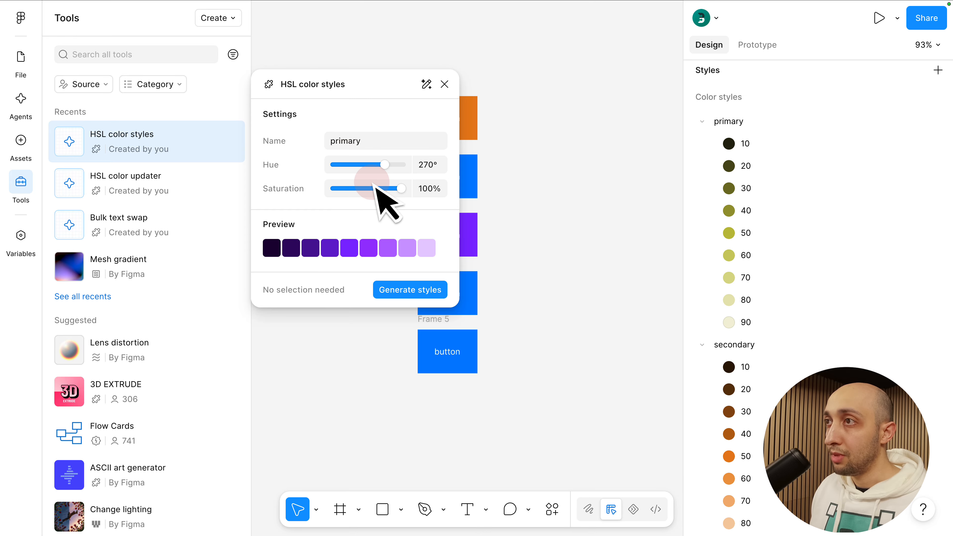
click(444, 85)
Run the HSL color updater from the recent tools and expand the primary and secondary families
click(180, 190)
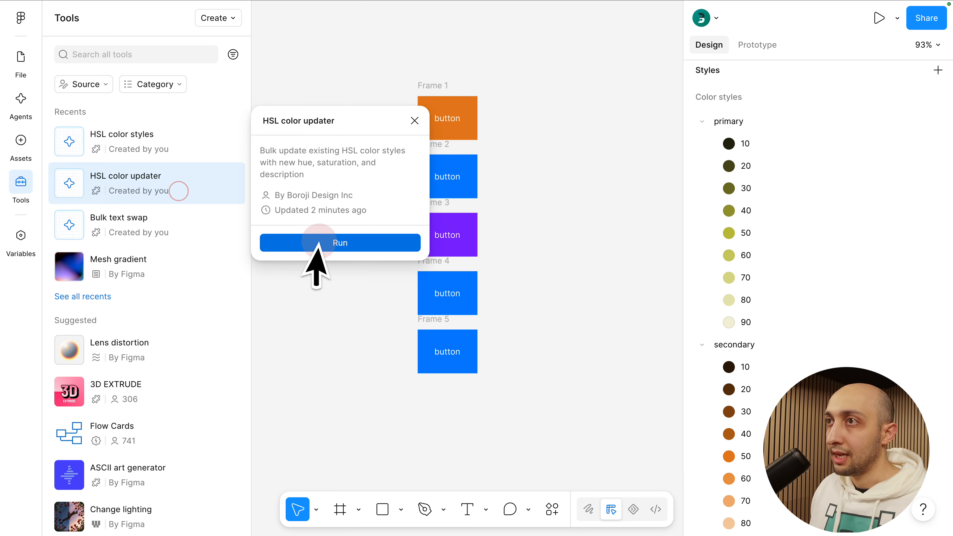
click(320, 243)
click(286, 146)
click(281, 115)
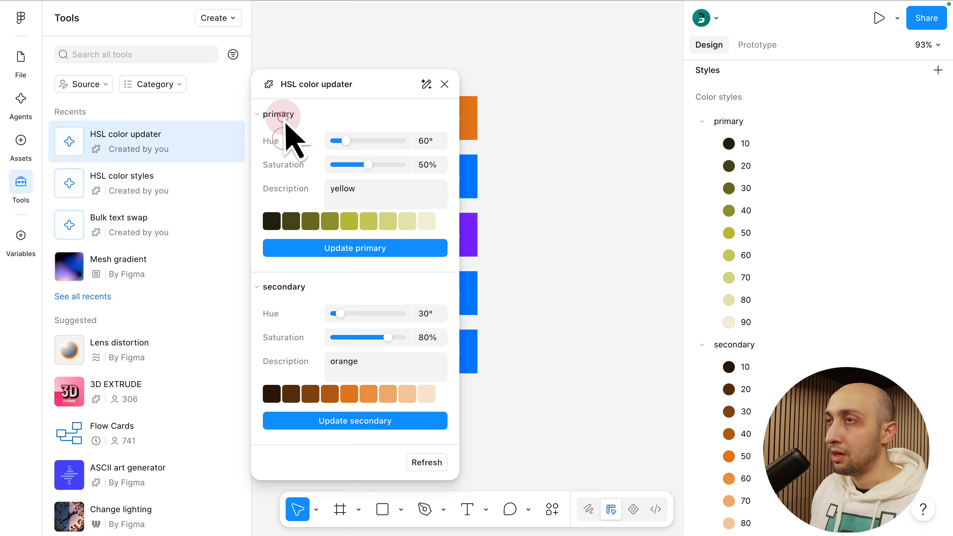